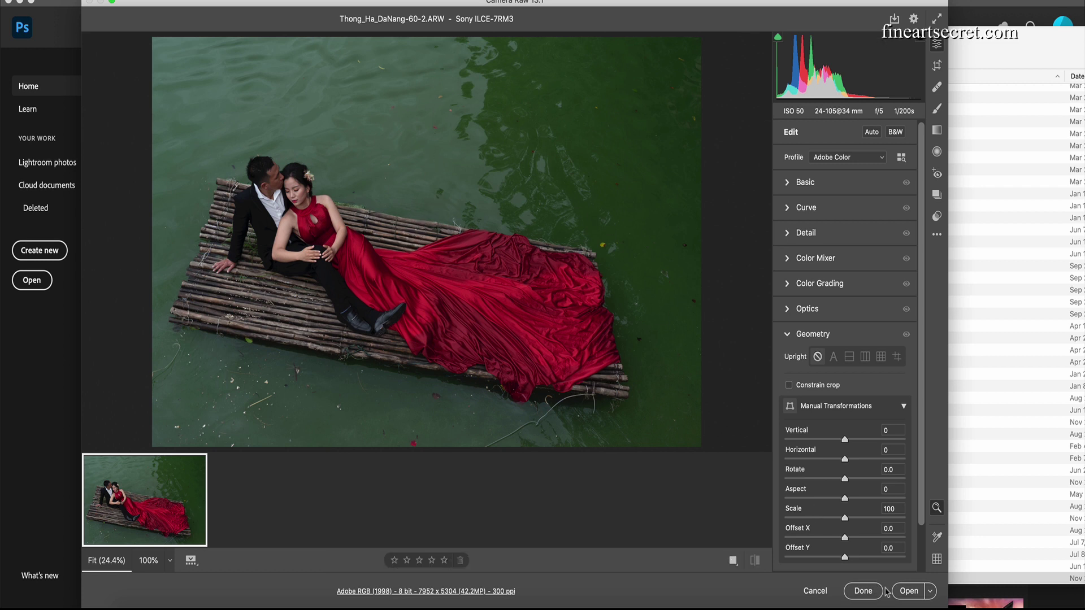
Send the raw raft-wedding photo from Camera Raw into Photoshop with the Open button.
{"action": "left_click", "coordinate": [903, 593]}
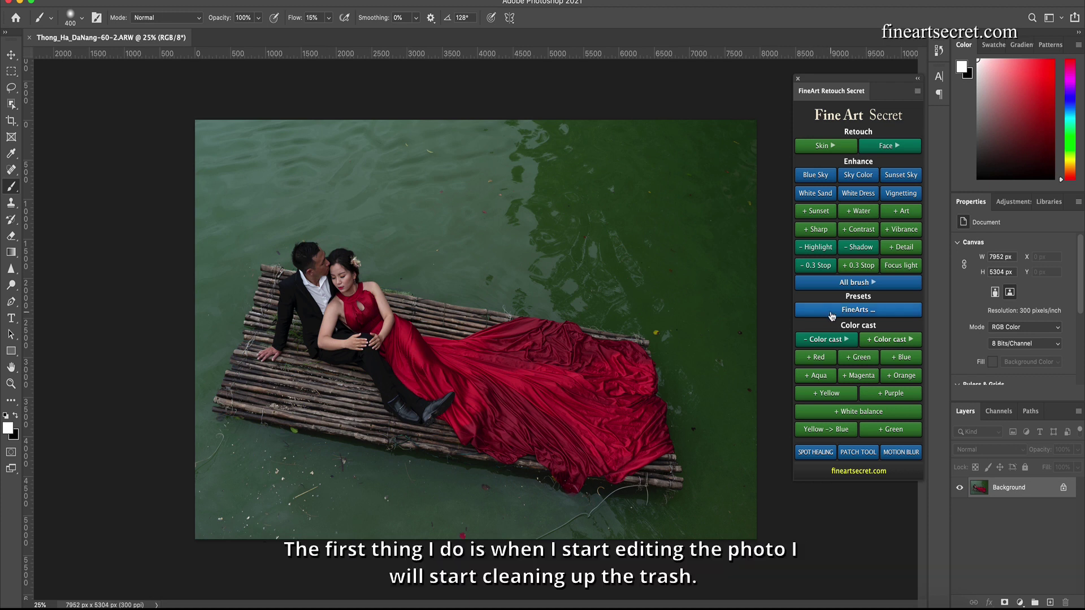
Spot-heal the loose rope end, dark spot and floating debris in the water around the raft.
{"action": "left_click", "coordinate": [817, 454]}
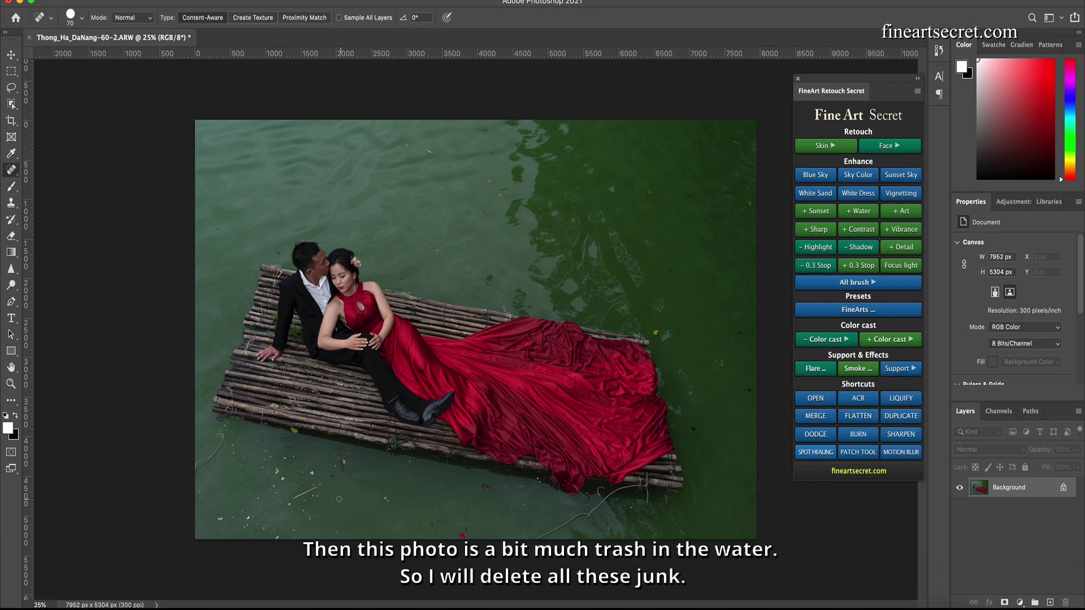
{"action": "key", "text": "bracketleft"}
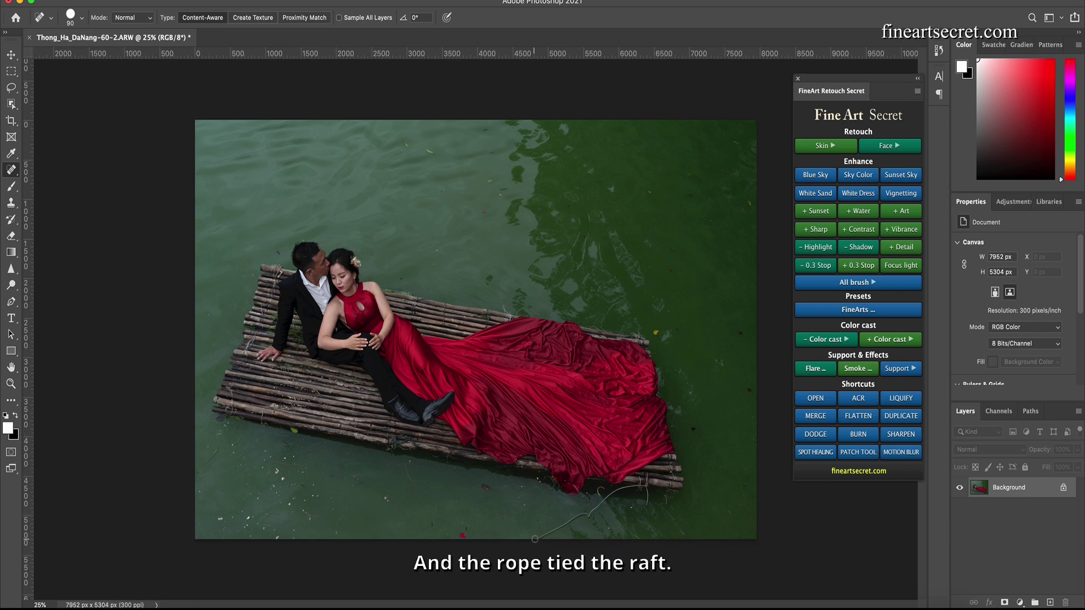
{"action": "mouse_move", "coordinate": [565, 525]}
{"action": "left_mouse_down"}
{"action": "mouse_move", "coordinate": [549, 534]}
{"action": "mouse_move", "coordinate": [600, 507]}
{"action": "left_mouse_up"}
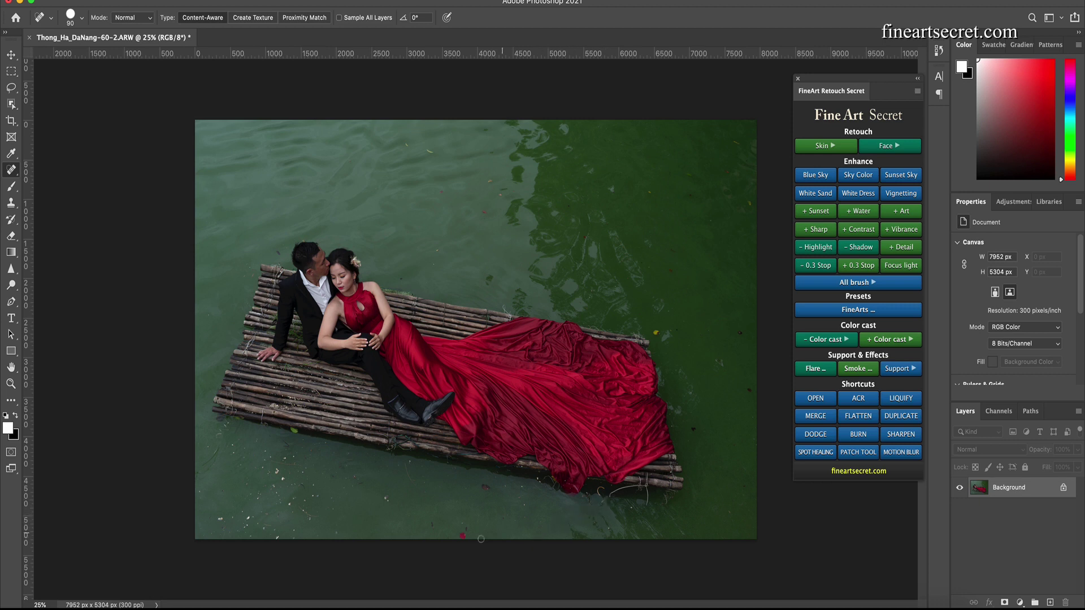
{"action": "left_click", "coordinate": [489, 486]}
{"action": "left_click", "coordinate": [685, 179]}
{"action": "left_click_drag", "start_coordinate": [295, 500], "coordinate": [262, 496]}
{"action": "key", "text": "bracketleft"}
{"action": "left_click", "coordinate": [382, 1]}
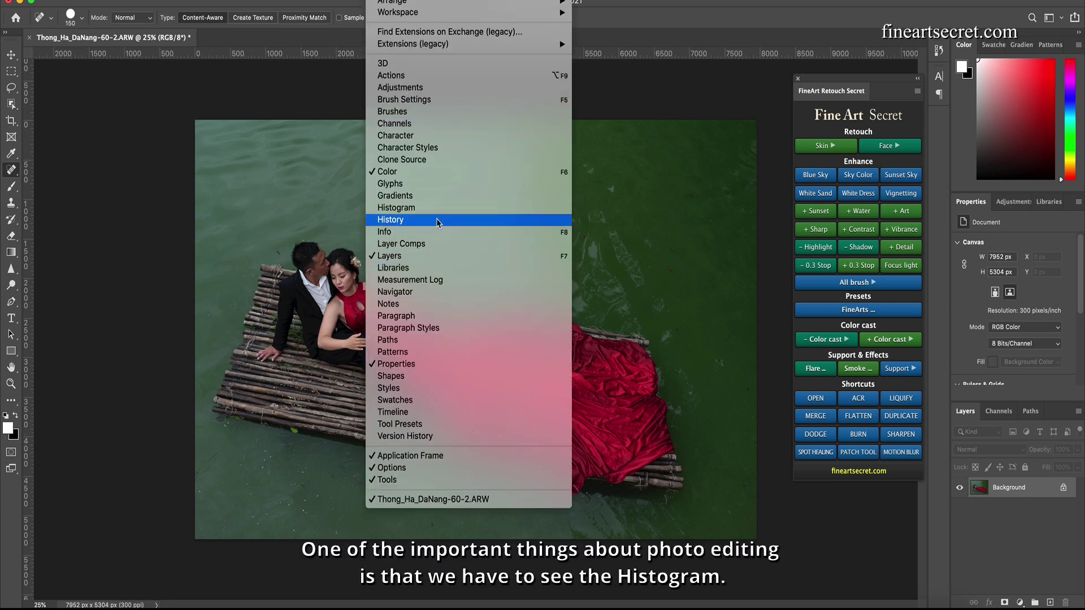
Show the Histogram panel and dock the Histogram and Navigator panels on the right.
{"action": "left_click", "coordinate": [438, 222]}
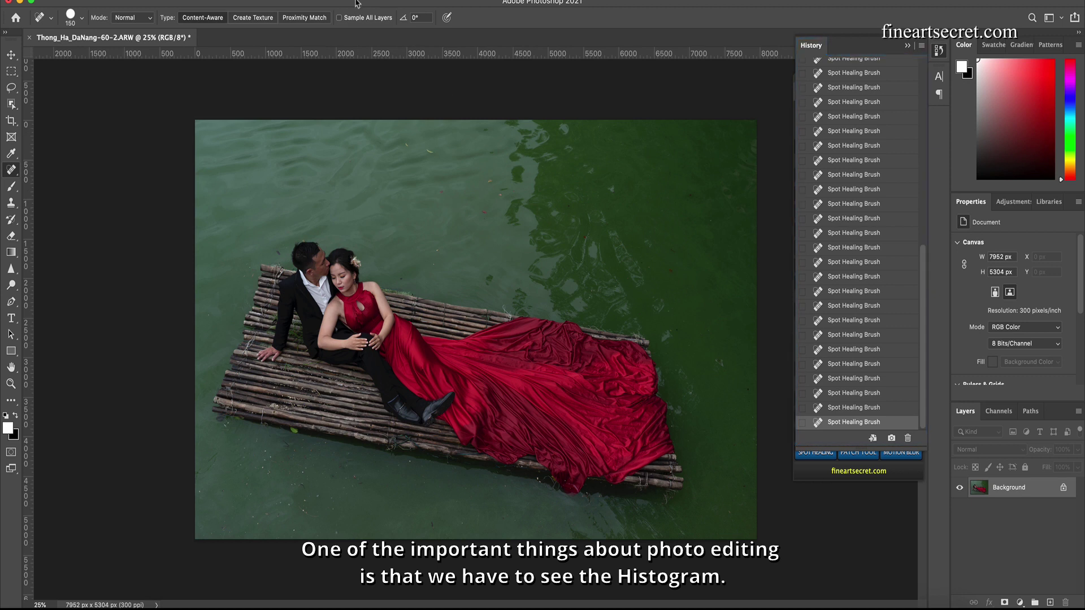
{"action": "left_click", "coordinate": [382, 1]}
{"action": "left_click", "coordinate": [415, 212]}
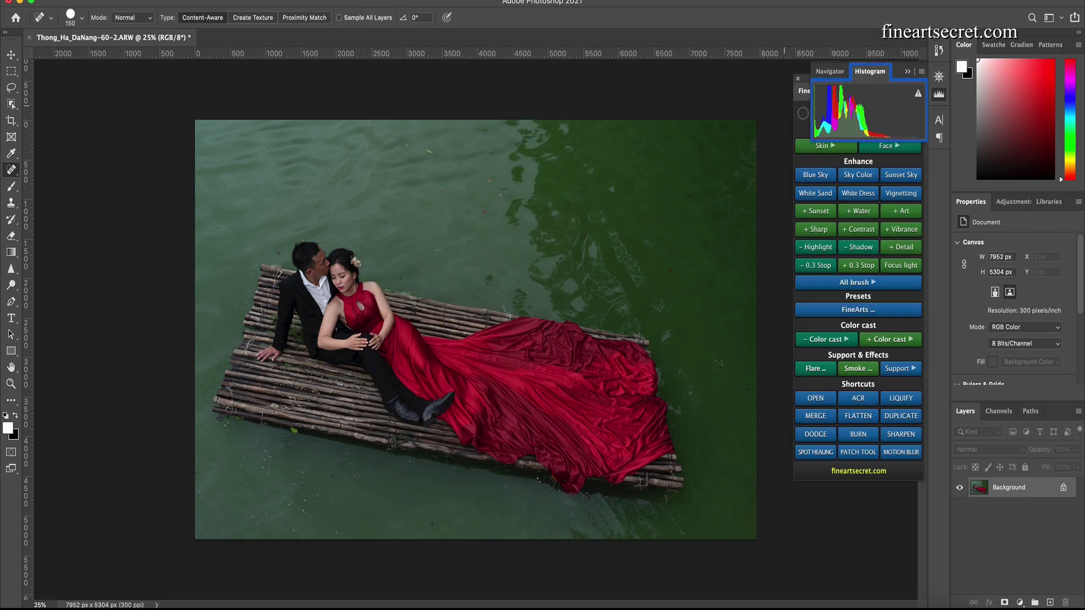
{"action": "left_click_drag", "start_coordinate": [875, 73], "coordinate": [975, 118]}
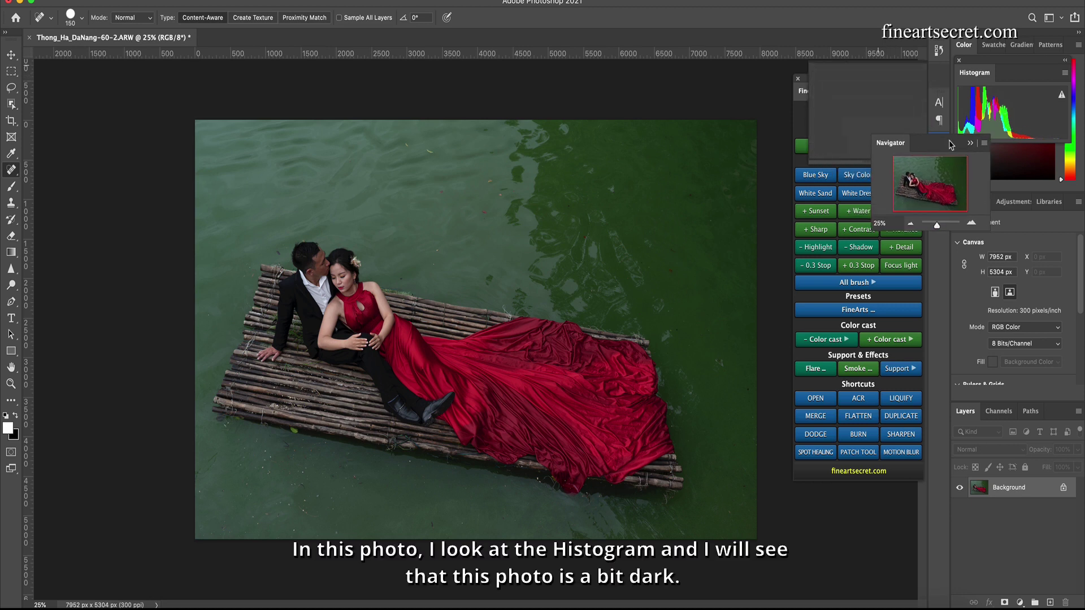
{"action": "mouse_move", "coordinate": [879, 69]}
{"action": "left_mouse_down"}
{"action": "mouse_move", "coordinate": [1028, 156]}
{"action": "mouse_move", "coordinate": [1042, 149]}
{"action": "left_mouse_up"}
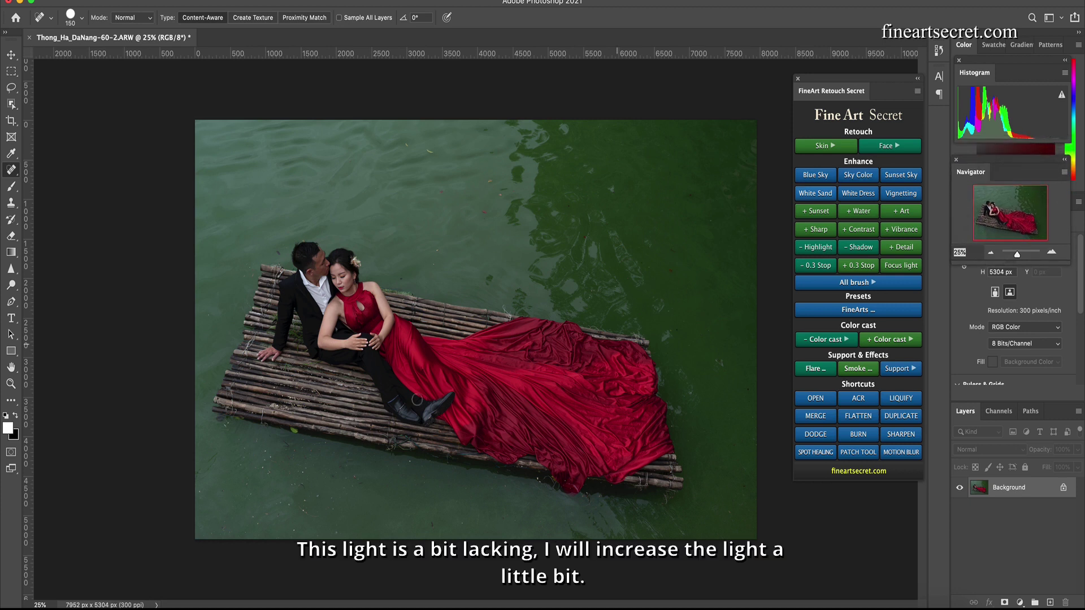
Heal the debris spots in the water near the raft's lower left.
{"action": "left_click_drag", "start_coordinate": [267, 470], "coordinate": [273, 485]}
{"action": "key", "text": "bracketleft"}
{"action": "key", "text": "bracketleft"}
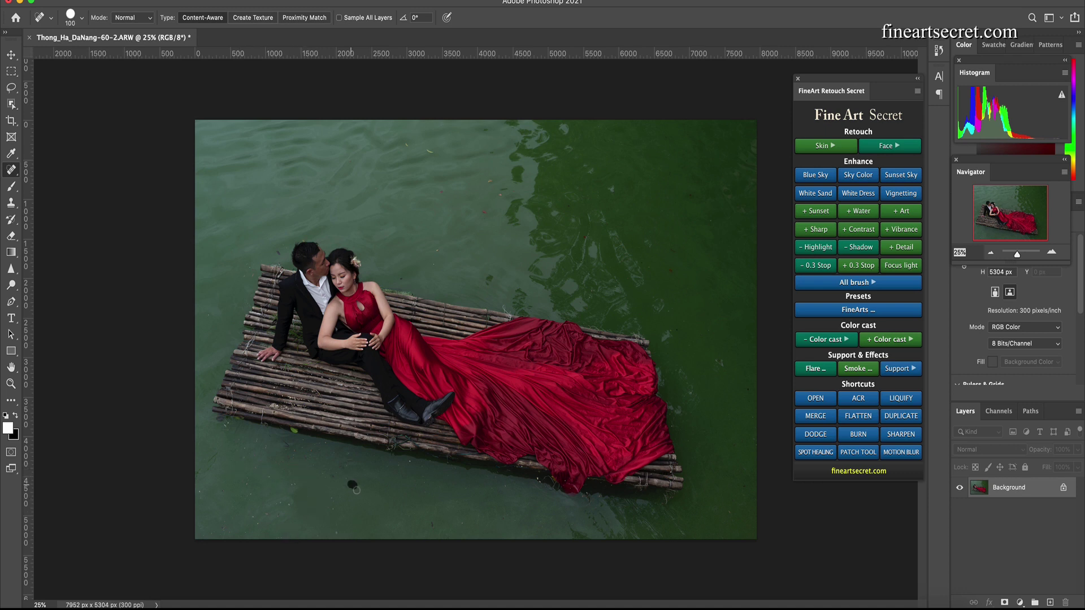
{"action": "left_click_drag", "start_coordinate": [345, 474], "coordinate": [345, 491]}
{"action": "key", "text": "bracketleft"}
Heal the red specks and floating leaves, then duplicate the cleaned photo onto a new layer.
{"action": "left_click_drag", "start_coordinate": [487, 207], "coordinate": [497, 190]}
{"action": "key", "text": "bracketright"}
{"action": "left_click_drag", "start_coordinate": [421, 152], "coordinate": [406, 144]}
{"action": "left_click_drag", "start_coordinate": [432, 261], "coordinate": [436, 280]}
{"action": "key", "text": "bracketright"}
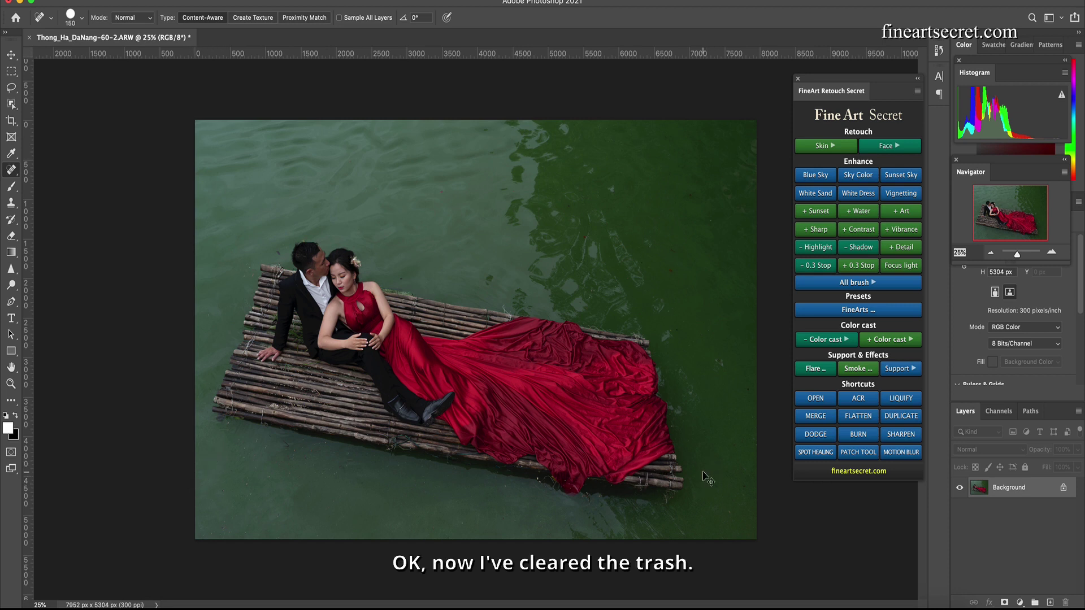
{"action": "key", "text": "ctrl+j"}
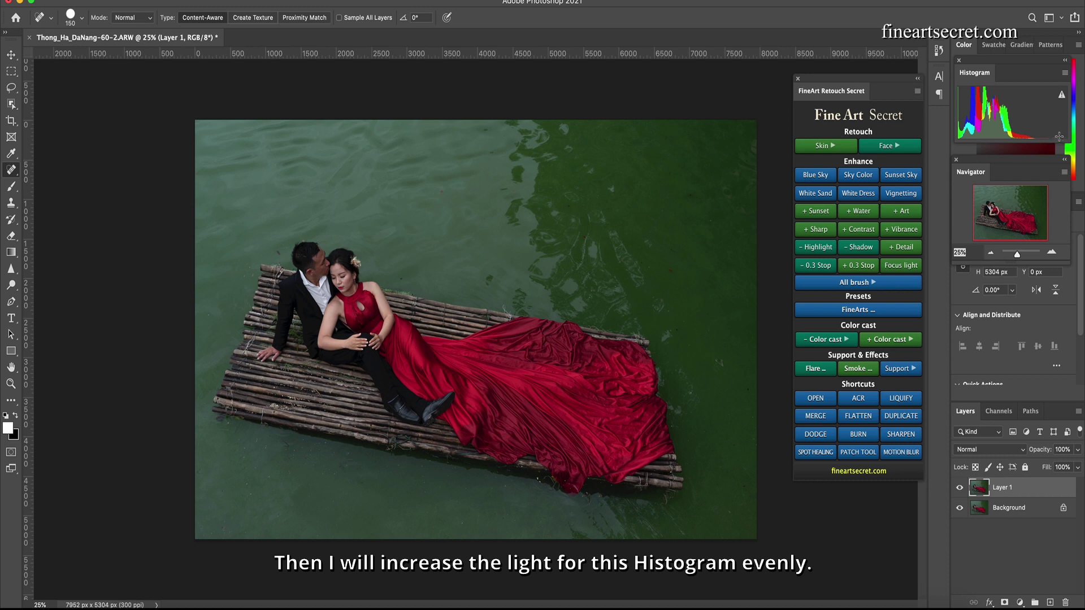
Brighten the photo with repeated +0.3 Stop exposure layers from the FineArt panel.
{"action": "left_click", "coordinate": [859, 270]}
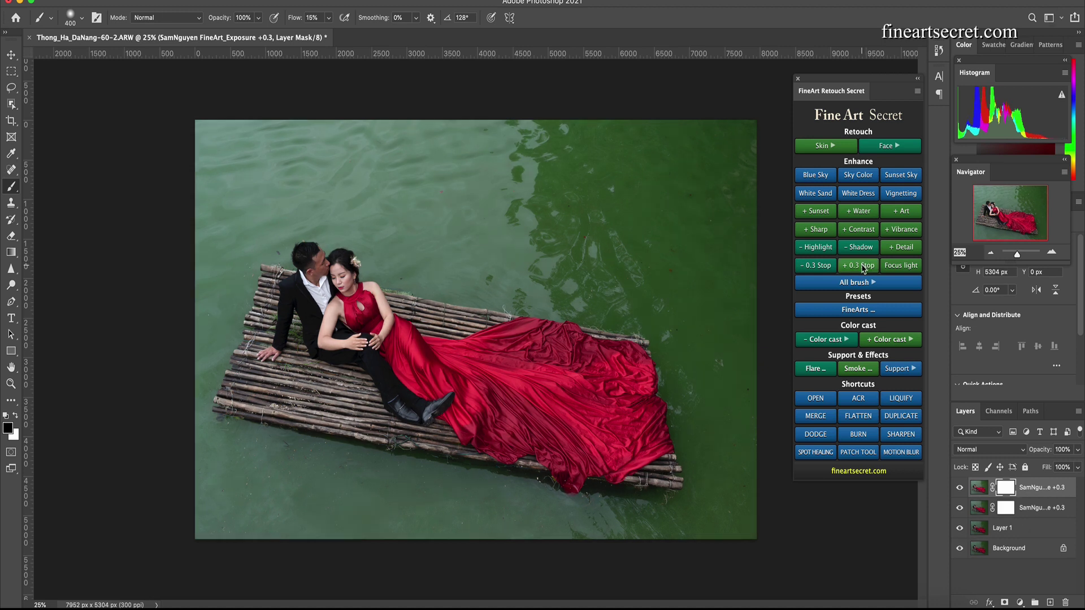
{"action": "left_click", "coordinate": [863, 270]}
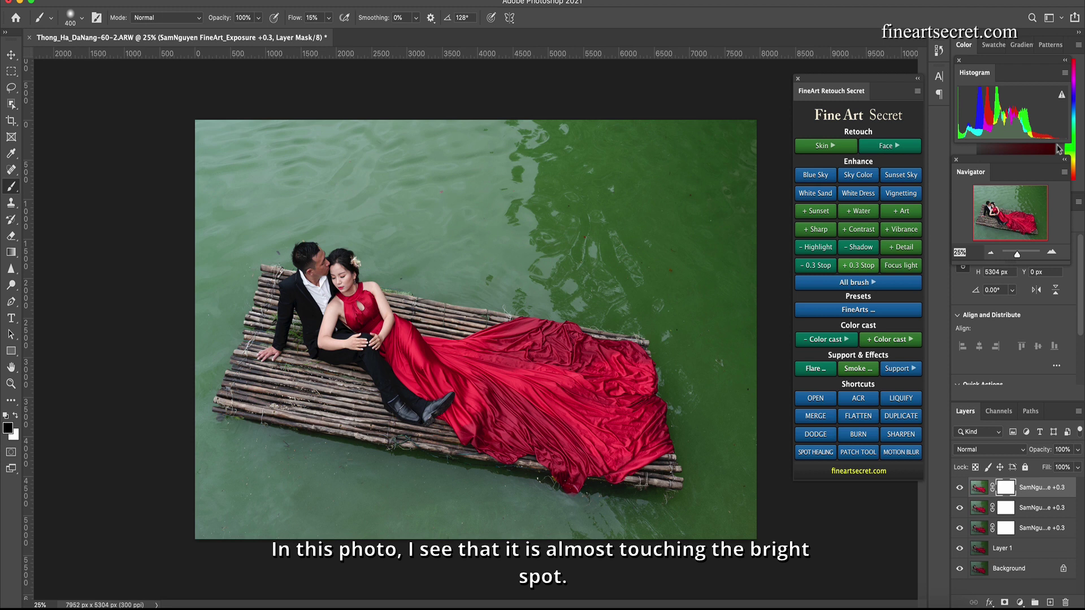
{"action": "left_click", "coordinate": [852, 269]}
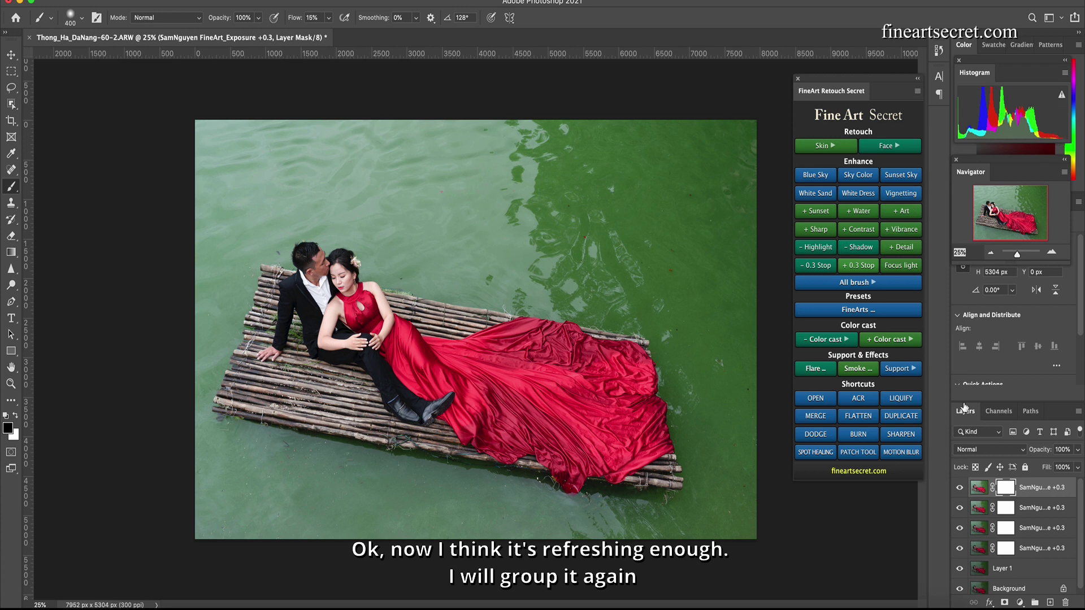
Group the exposure layers with Ctrl+G and toggle the group's visibility to compare.
{"action": "left_click", "coordinate": [1032, 547], "text": "shift"}
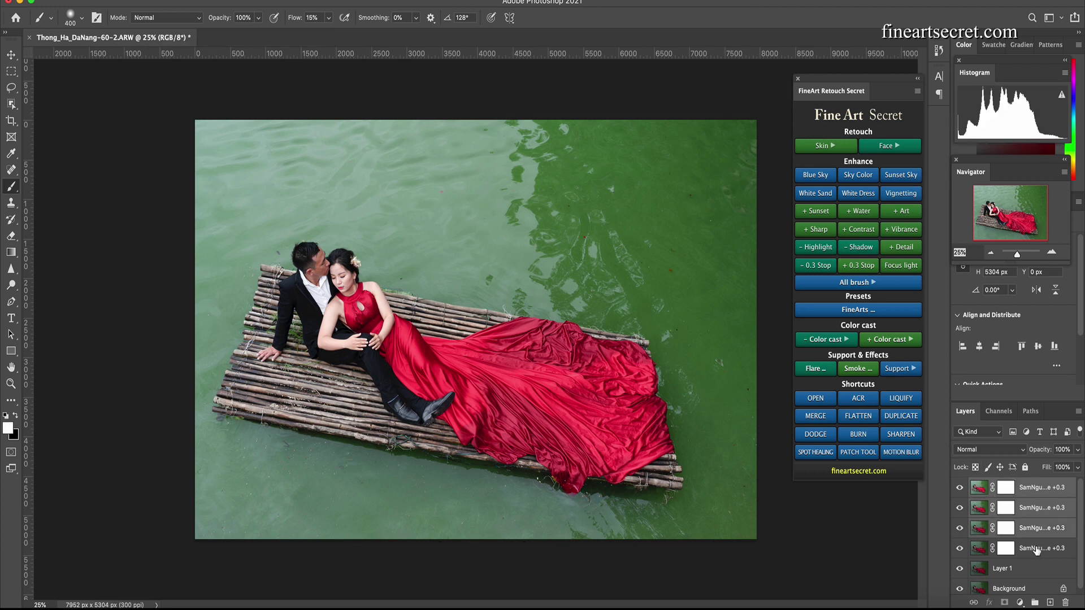
{"action": "key", "text": "ctrl+g"}
{"action": "left_click", "coordinate": [960, 486]}
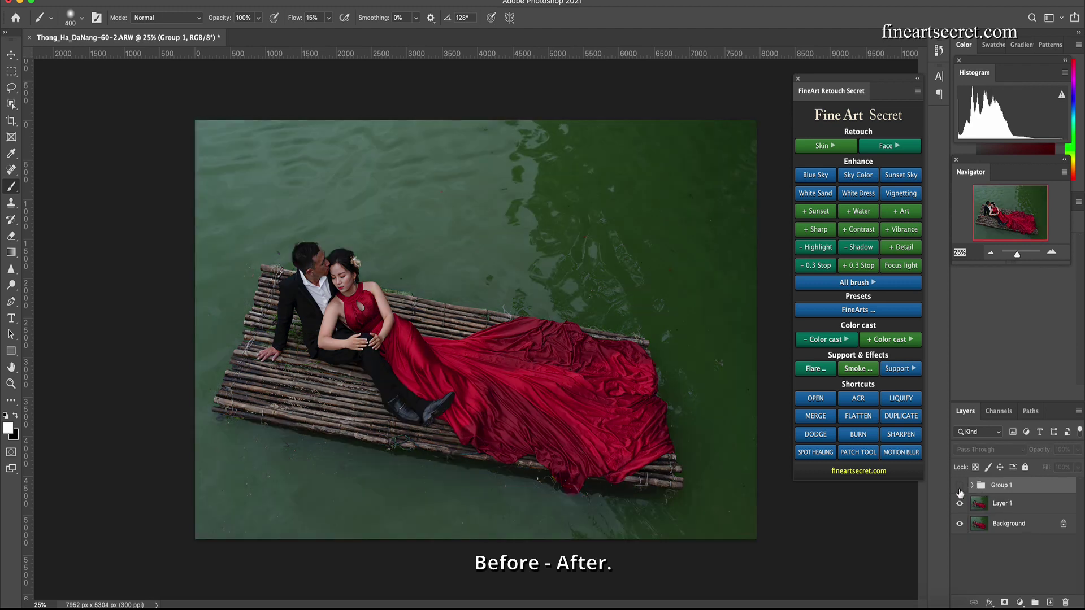
{"action": "left_click", "coordinate": [959, 486]}
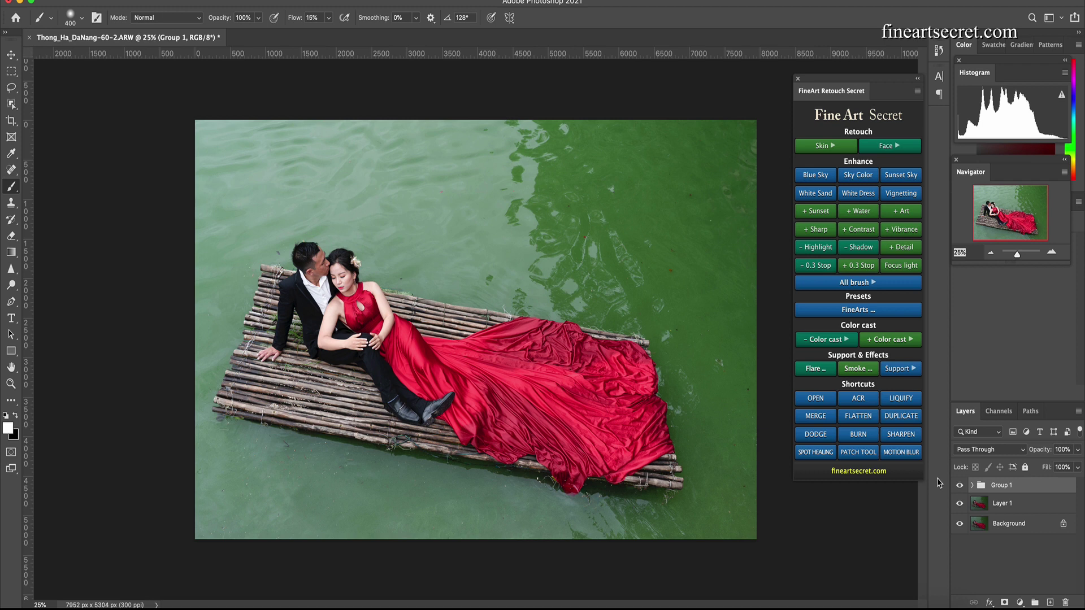
Add a White Skin 3 layer for the groom's skin, then merge visible edits on top.
{"action": "key", "text": "ctrl+plus"}
{"action": "key", "text": "ctrl+plus"}
{"action": "key", "text": "ctrl+plus"}
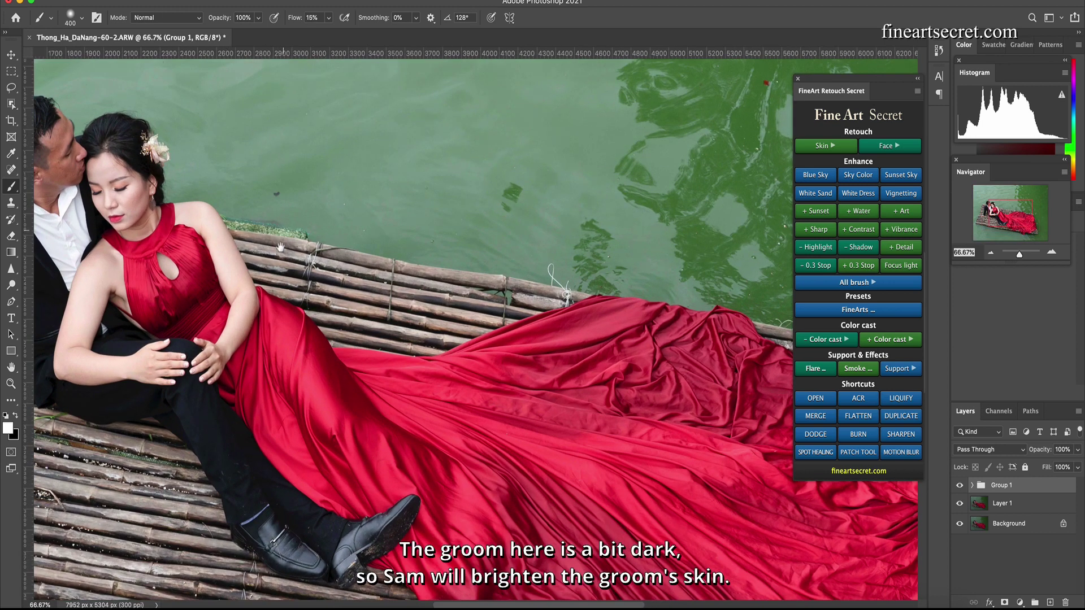
{"action": "left_click_drag", "start_coordinate": [280, 247], "coordinate": [572, 273]}
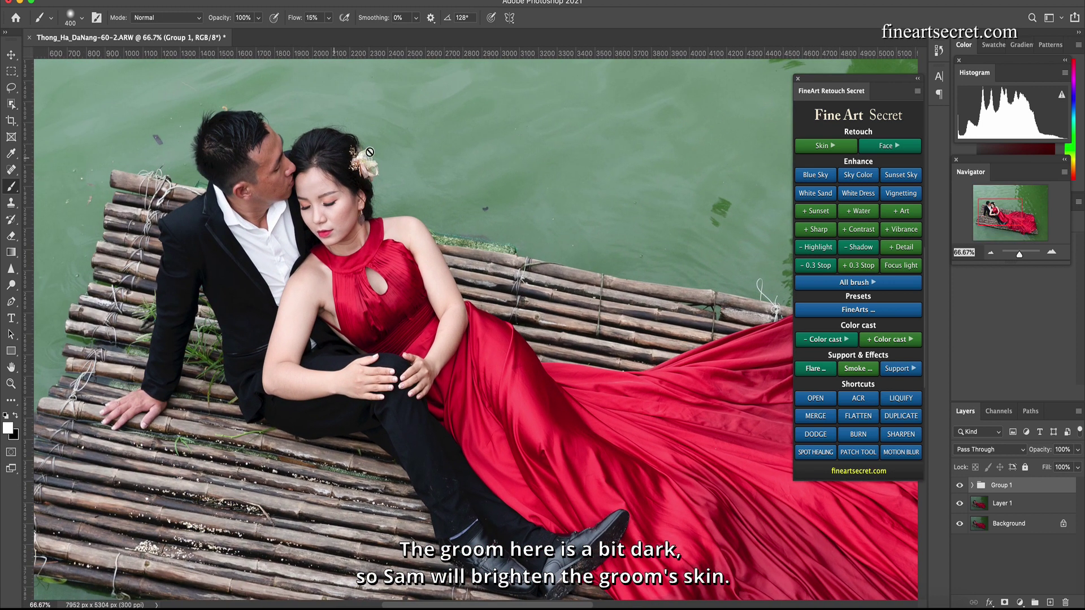
{"action": "left_click", "coordinate": [847, 150]}
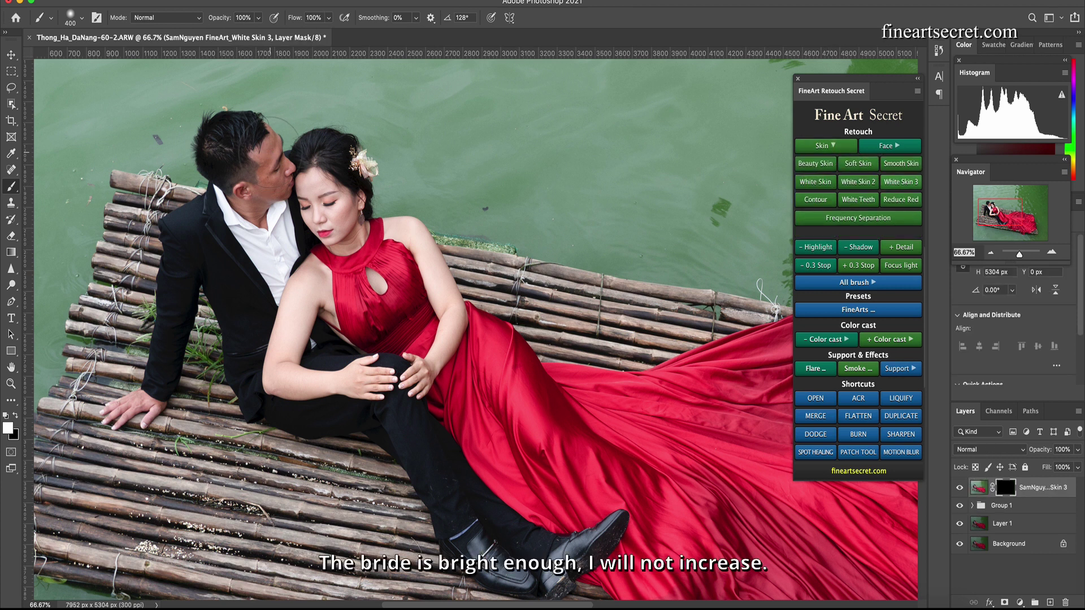
{"action": "key", "text": "bracketleft"}
{"action": "key", "text": "bracketleft"}
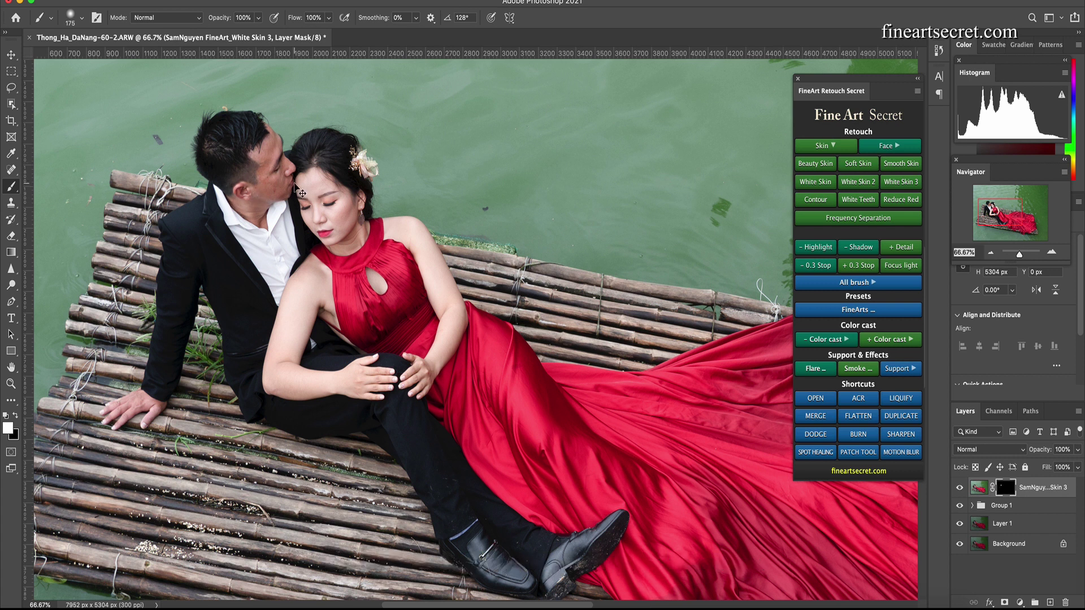
{"action": "key", "text": "ctrl+minus"}
{"action": "left_click", "coordinate": [815, 417]}
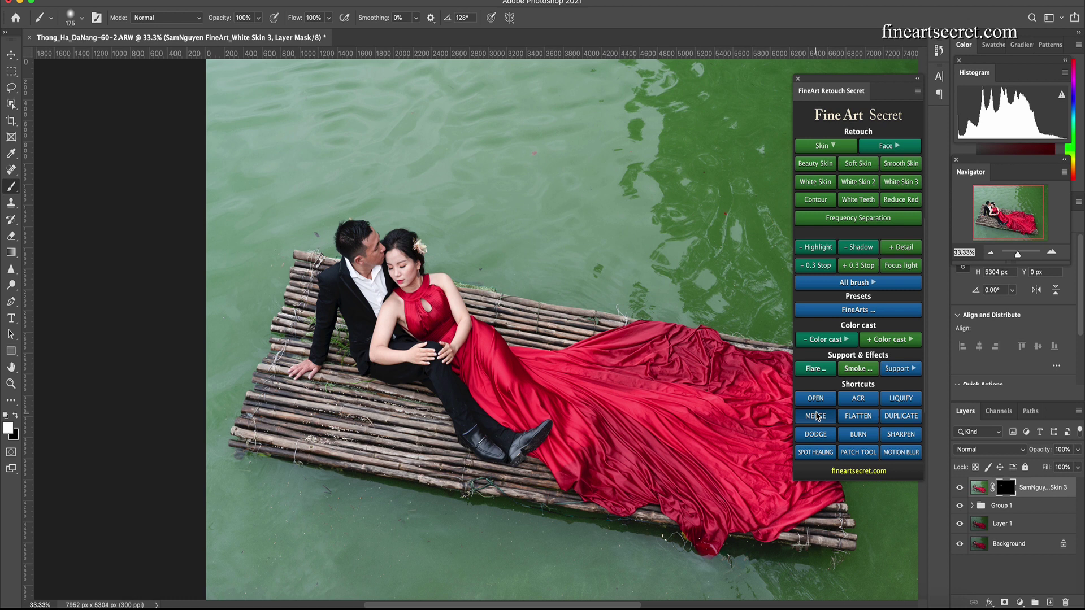
Select the Spot Healing Brush from the toolbar's healing tools flyout.
{"action": "left_click", "coordinate": [823, 457]}
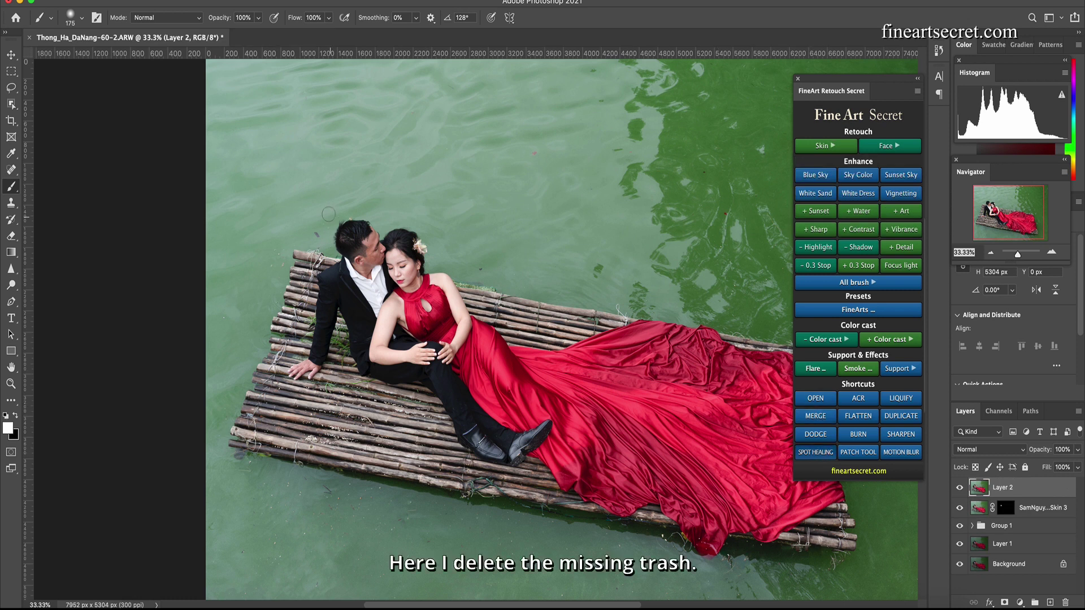
{"action": "left_click", "coordinate": [315, 236]}
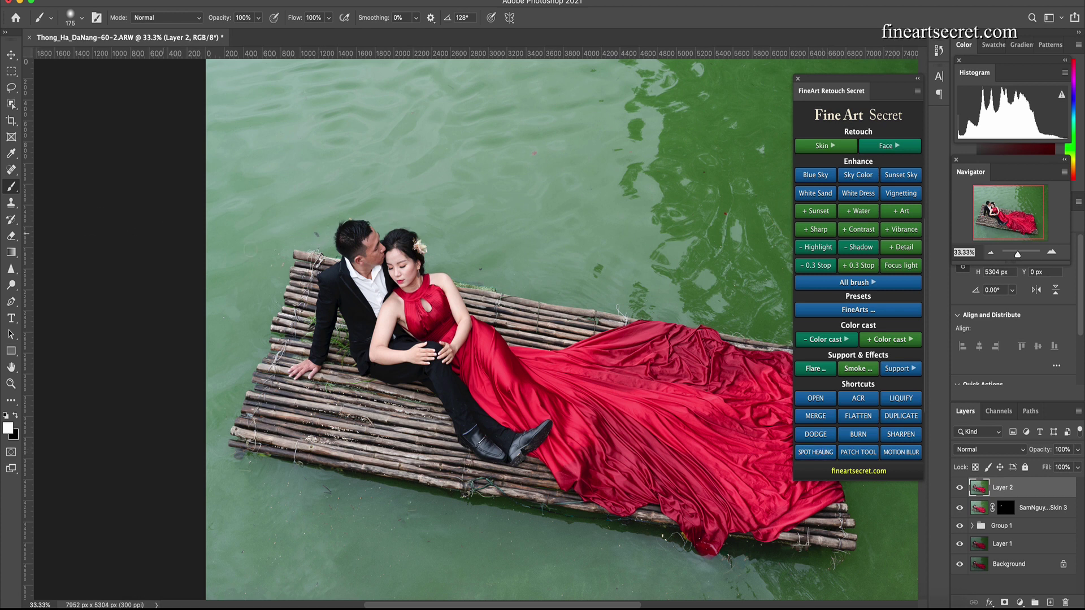
{"action": "right_click", "coordinate": [11, 186]}
{"action": "left_click", "coordinate": [11, 170]}
{"action": "right_click", "coordinate": [11, 169]}
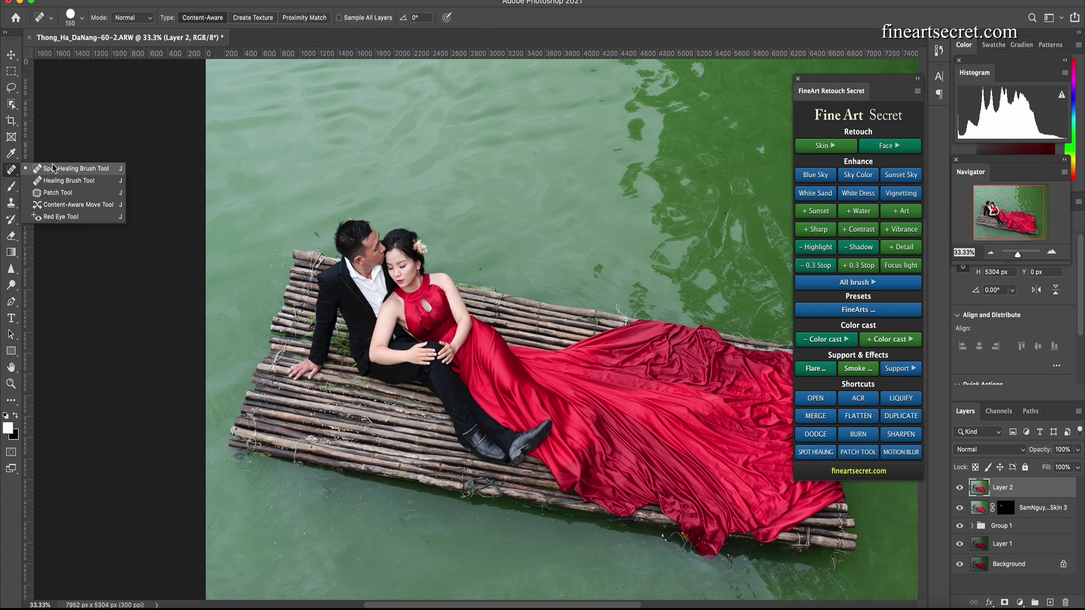
{"action": "left_click", "coordinate": [57, 169]}
Heal the remaining dark spots and specks in the water around and below the raft.
{"action": "left_click", "coordinate": [316, 235]}
{"action": "left_click", "coordinate": [277, 259]}
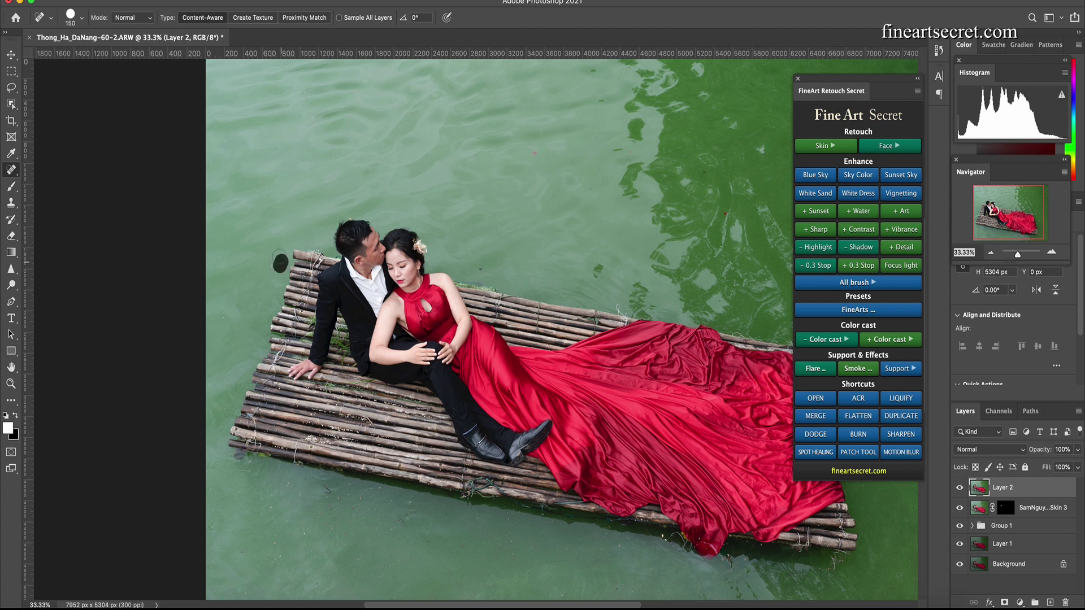
{"action": "left_click", "coordinate": [406, 514]}
{"action": "left_click", "coordinate": [342, 512]}
{"action": "left_click", "coordinate": [396, 531]}
{"action": "left_click", "coordinate": [250, 474]}
{"action": "left_click", "coordinate": [275, 554]}
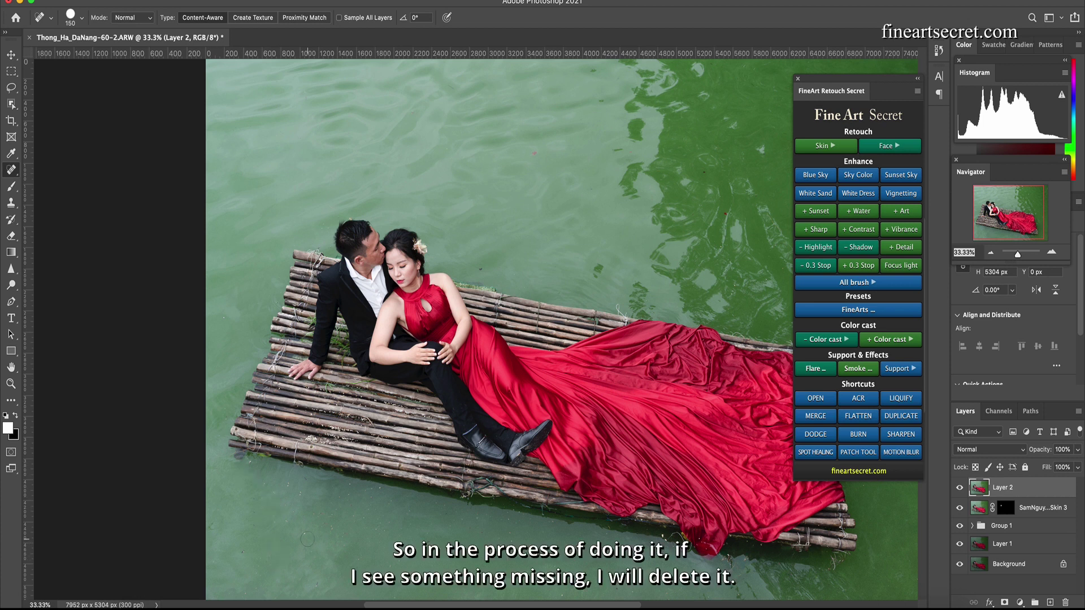
{"action": "left_click", "coordinate": [305, 533]}
{"action": "left_click", "coordinate": [299, 500]}
{"action": "key", "text": "ctrl+minus"}
{"action": "key", "text": "ctrl+minus"}
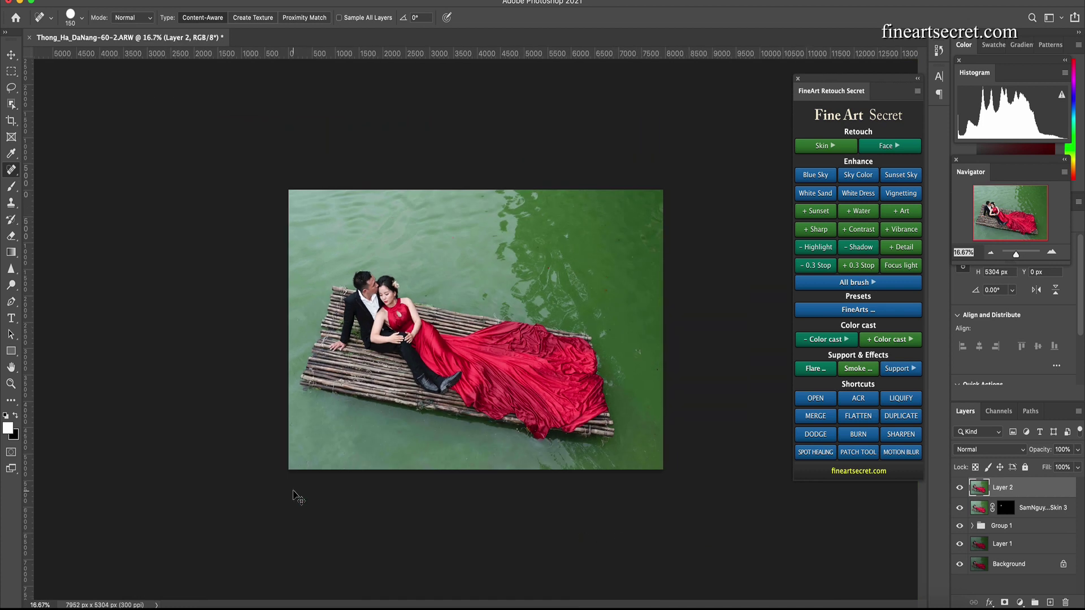
{"action": "key", "text": "ctrl+plus"}
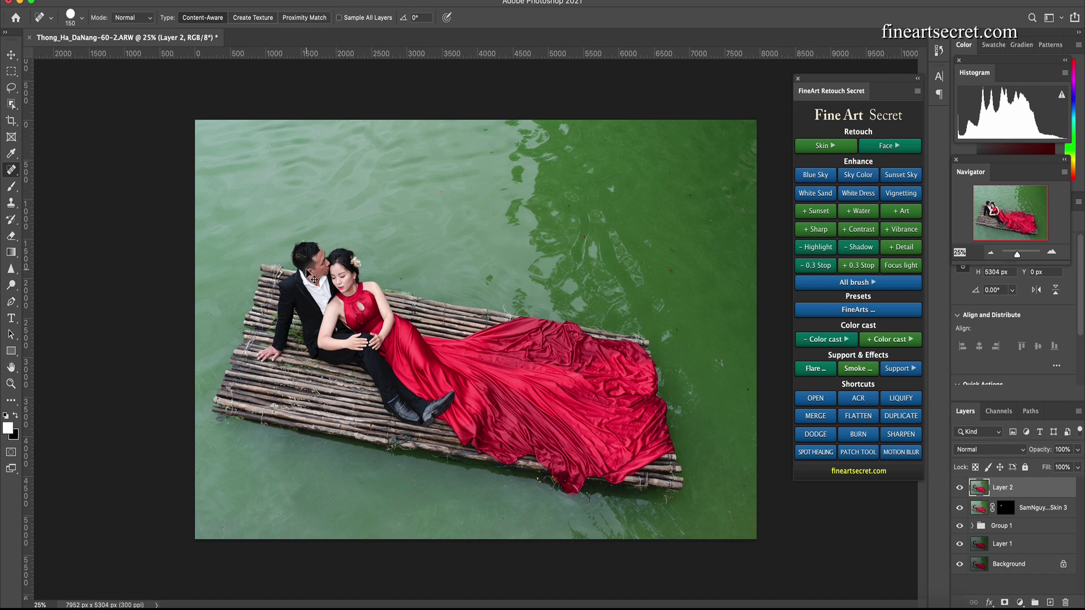
Inspect the couple's faces at 100% zoom, fit the view, and duplicate Layer 2.
{"action": "key", "text": "ctrl+plus"}
{"action": "key", "text": "ctrl+plus"}
{"action": "key", "text": "ctrl+plus"}
{"action": "key", "text": "ctrl+plus"}
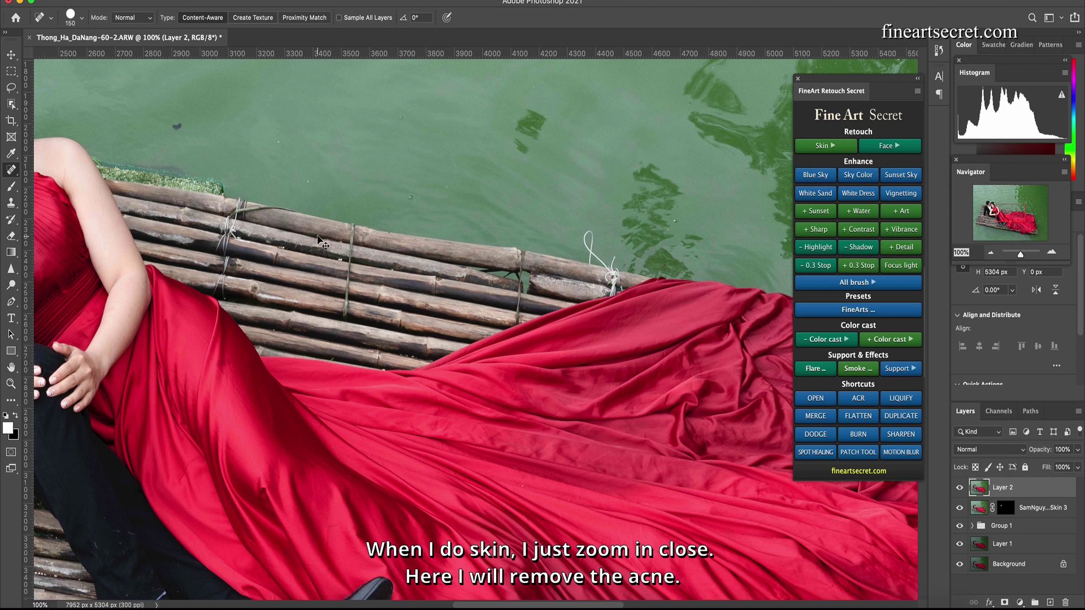
{"action": "left_click_drag", "start_coordinate": [294, 136], "coordinate": [435, 272]}
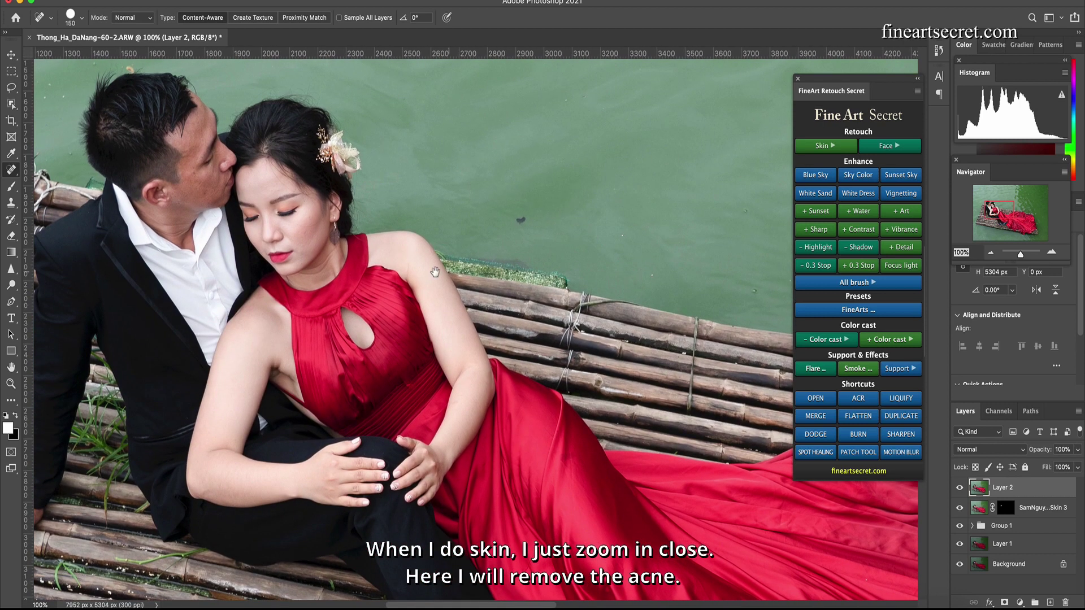
{"action": "key", "text": "bracketleft"}
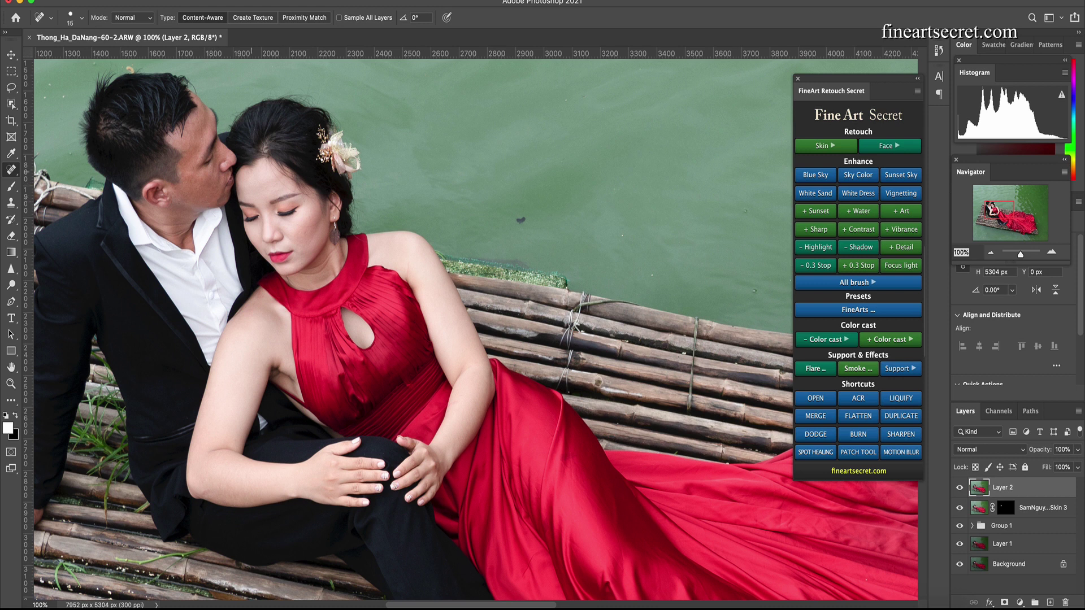
{"action": "key", "text": "ctrl+minus"}
{"action": "key", "text": "ctrl+minus"}
{"action": "key", "text": "ctrl+minus"}
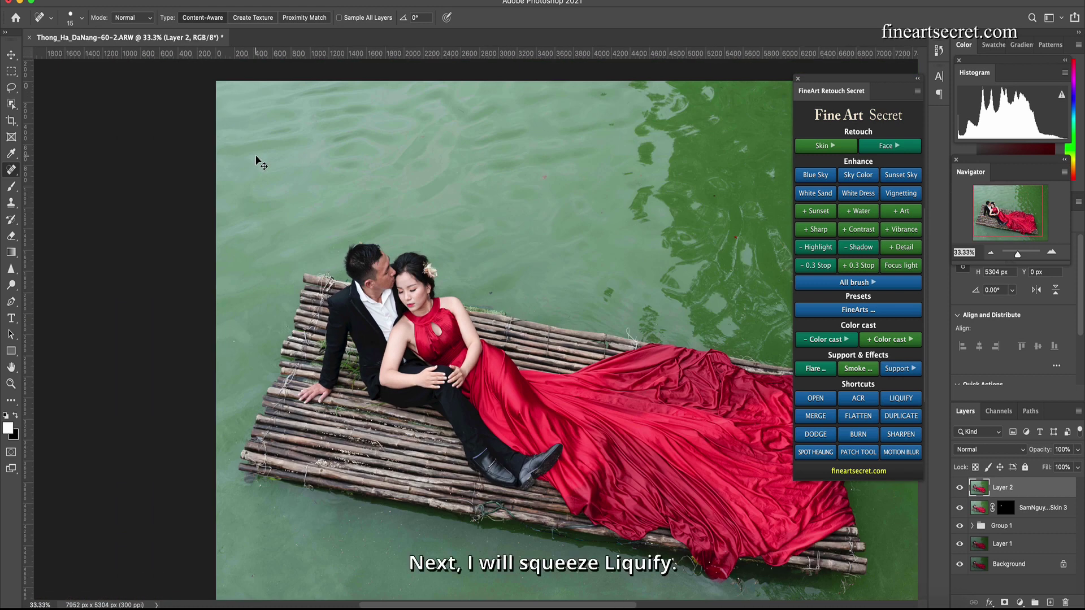
{"action": "key", "text": "ctrl+j"}
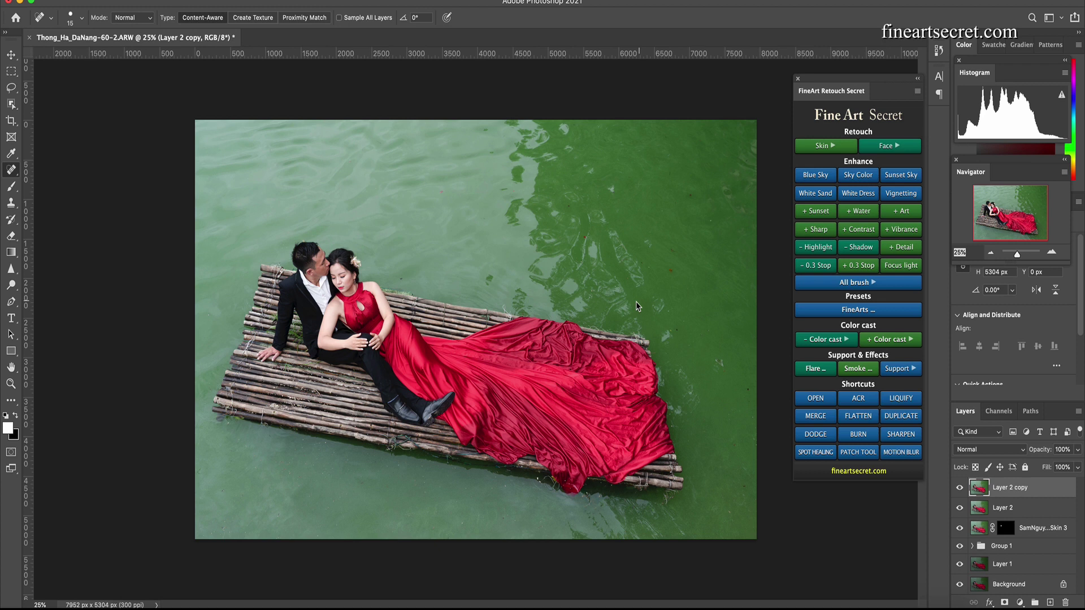
In Liquify, push in the edge of the bride's upper arm with a small brush.
{"action": "key", "text": "ctrl+shift+x"}
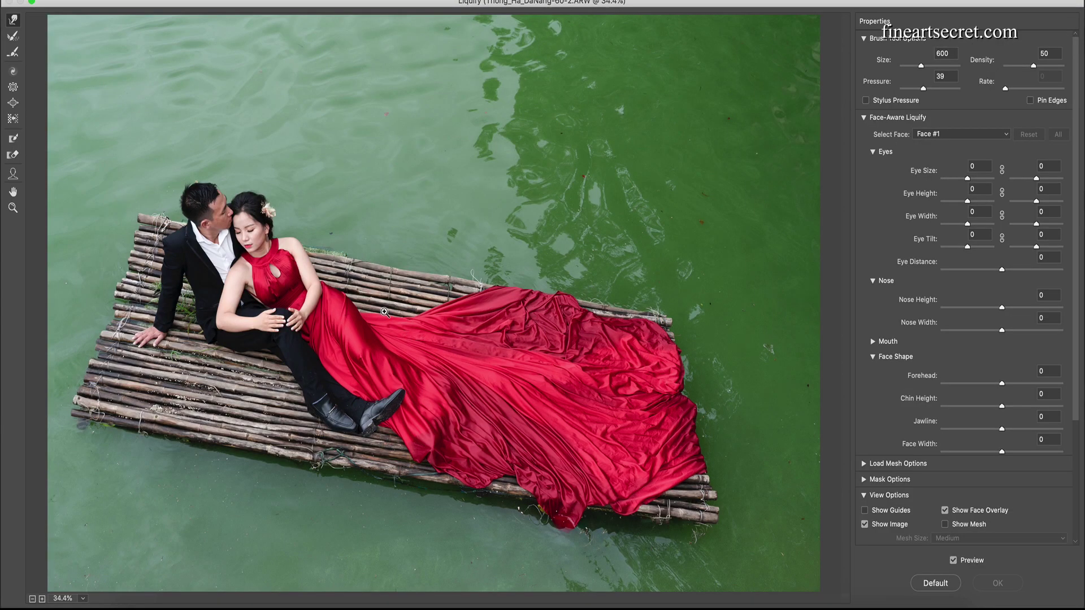
{"action": "scroll", "coordinate": [325, 191], "scroll_direction": "up", "scroll_amount": 4}
{"action": "scroll", "coordinate": [325, 191], "scroll_direction": "left", "scroll_amount": 5}
{"action": "key", "text": "bracketleft"}
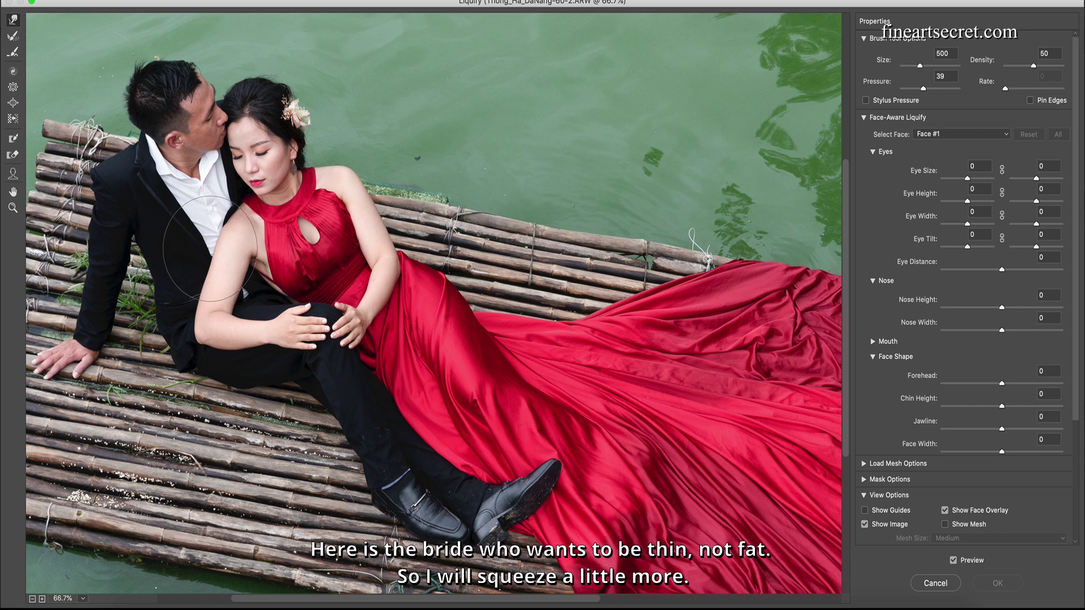
{"action": "left_click_drag", "start_coordinate": [205, 249], "coordinate": [212, 252]}
{"action": "key", "text": "bracketleft"}
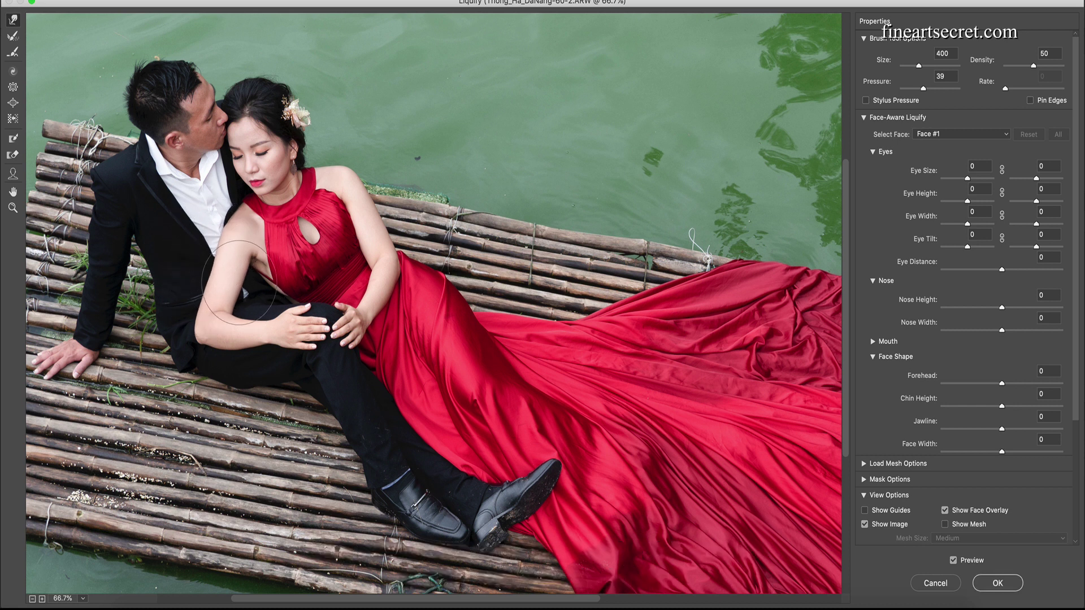
Resize the Liquify brush for reshaping the bride's side and shoulder edge.
{"action": "key", "text": "bracketright"}
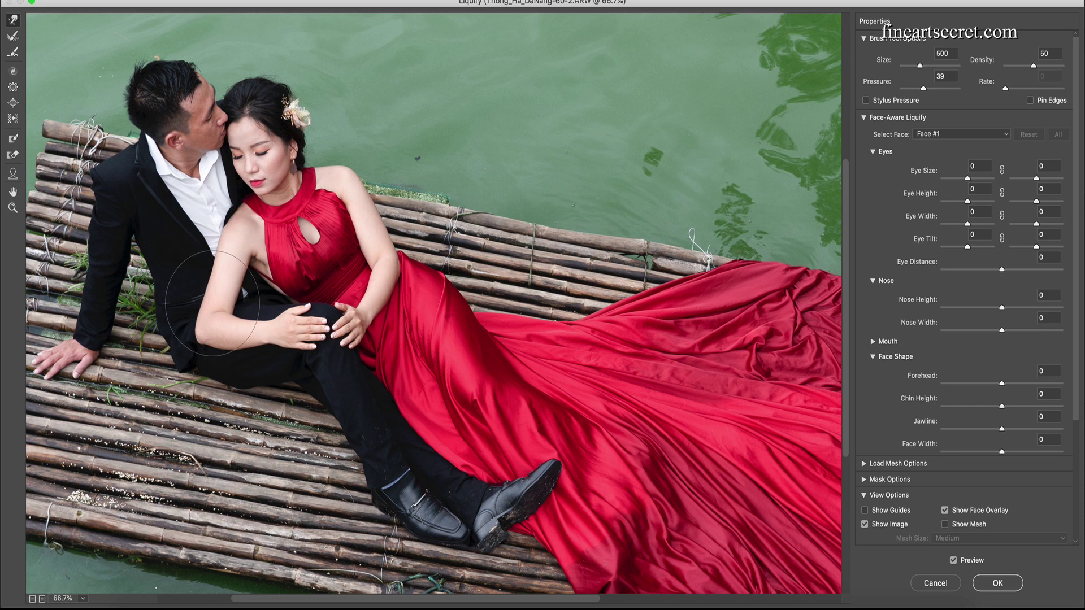
{"action": "key", "text": "bracketleft"}
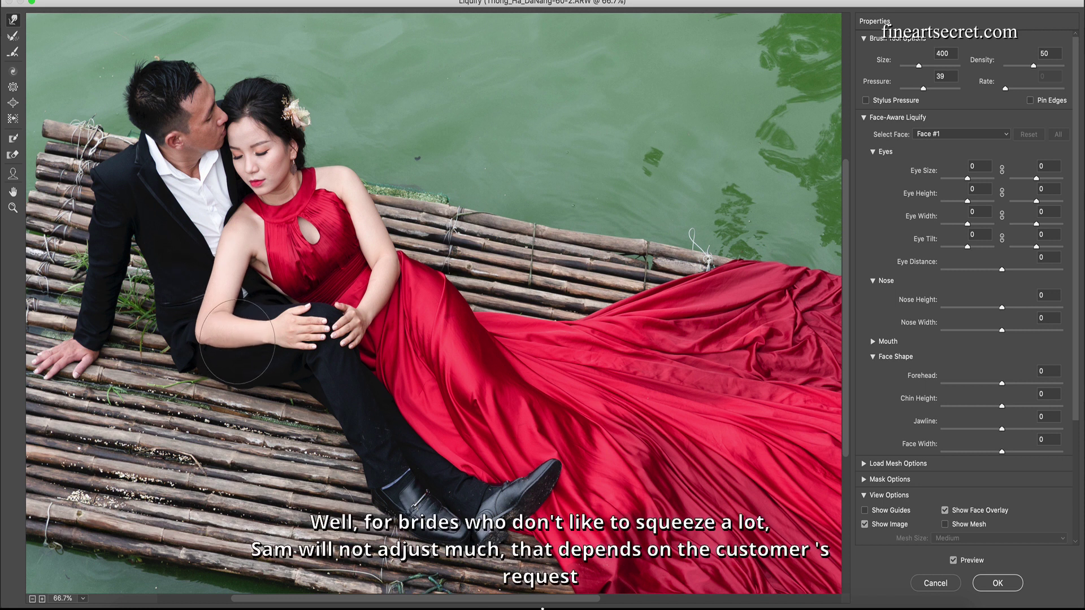
{"action": "key", "text": "bracketleft"}
{"action": "key", "text": "bracketleft"}
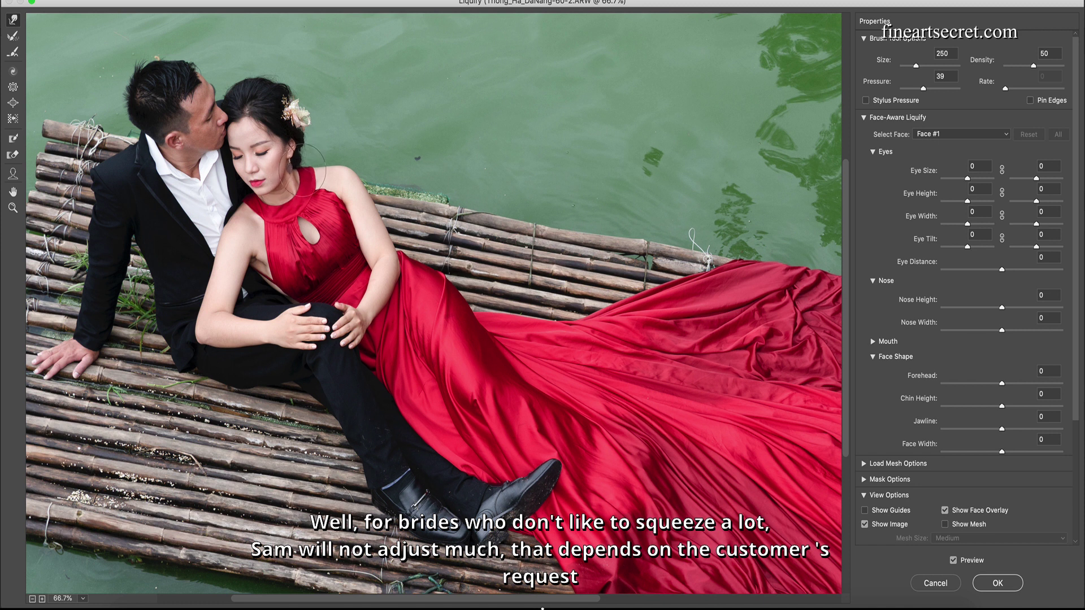
{"action": "key", "text": "bracketright"}
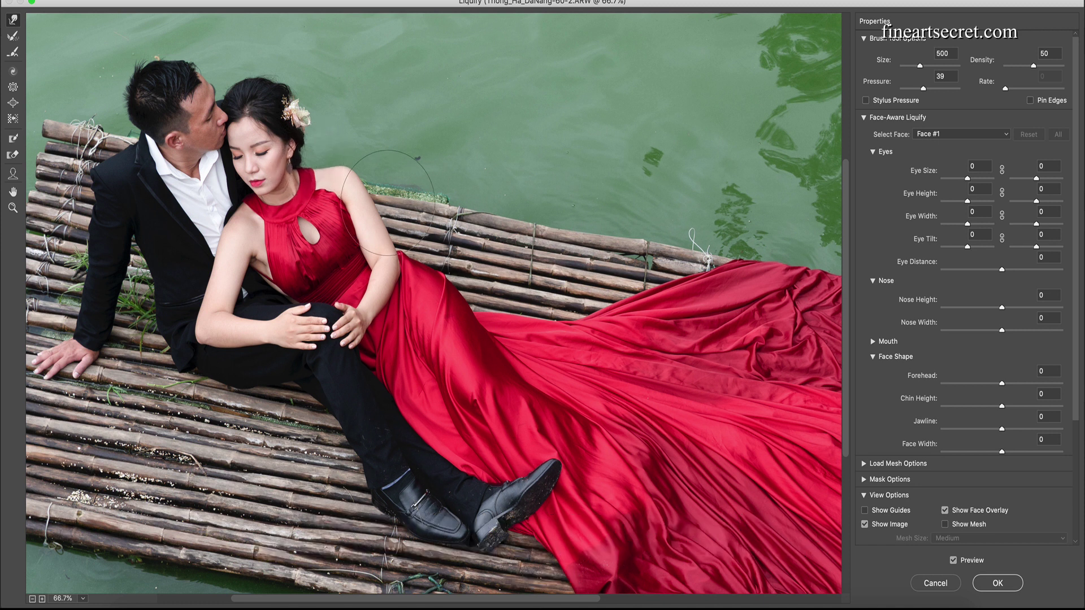
{"action": "key", "text": "bracketright"}
{"action": "key", "text": "bracketright"}
{"action": "key", "text": "bracketright"}
{"action": "key", "text": "bracketleft"}
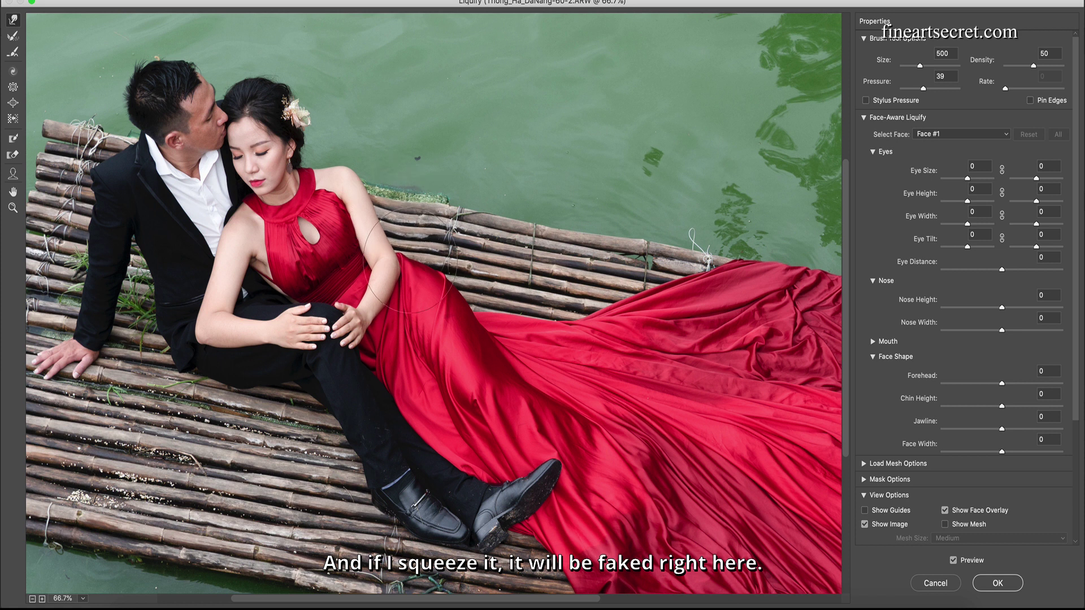
{"action": "key", "text": "alt"}
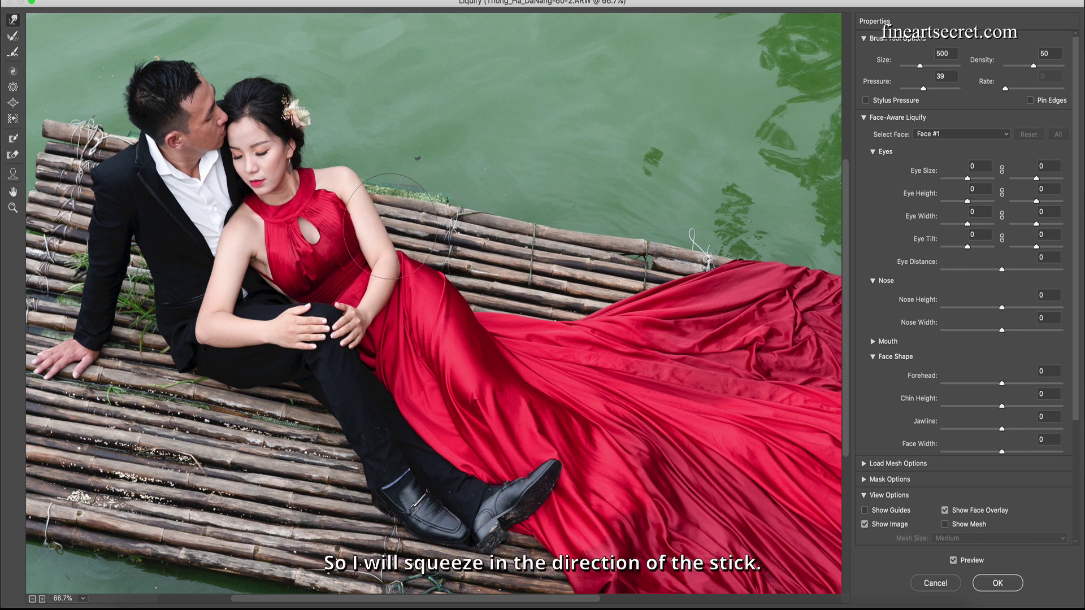
{"action": "key", "text": "bracketleft"}
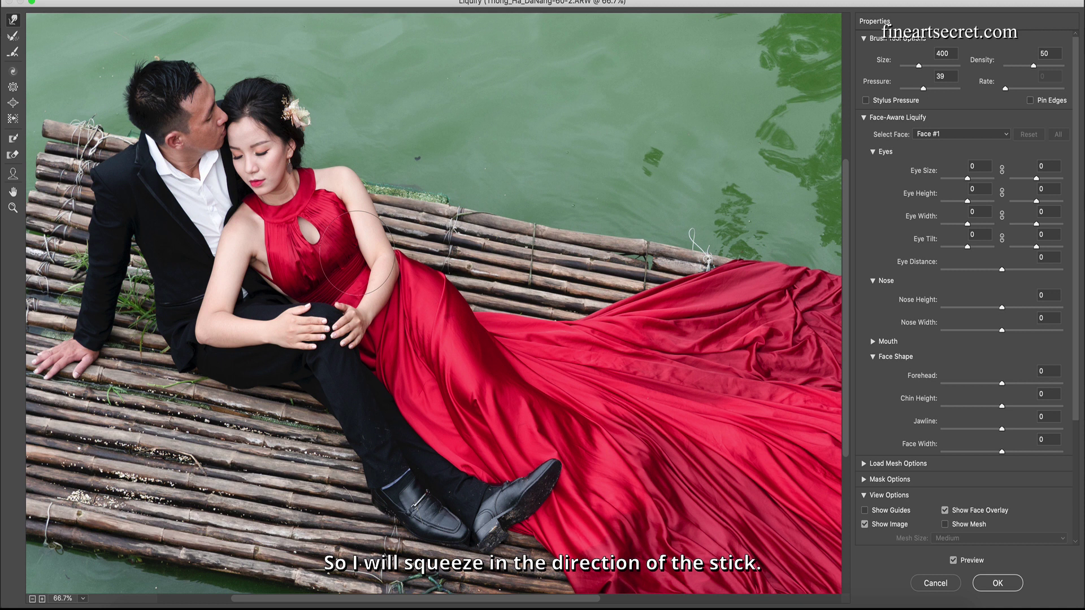
{"action": "key", "text": "bracketright"}
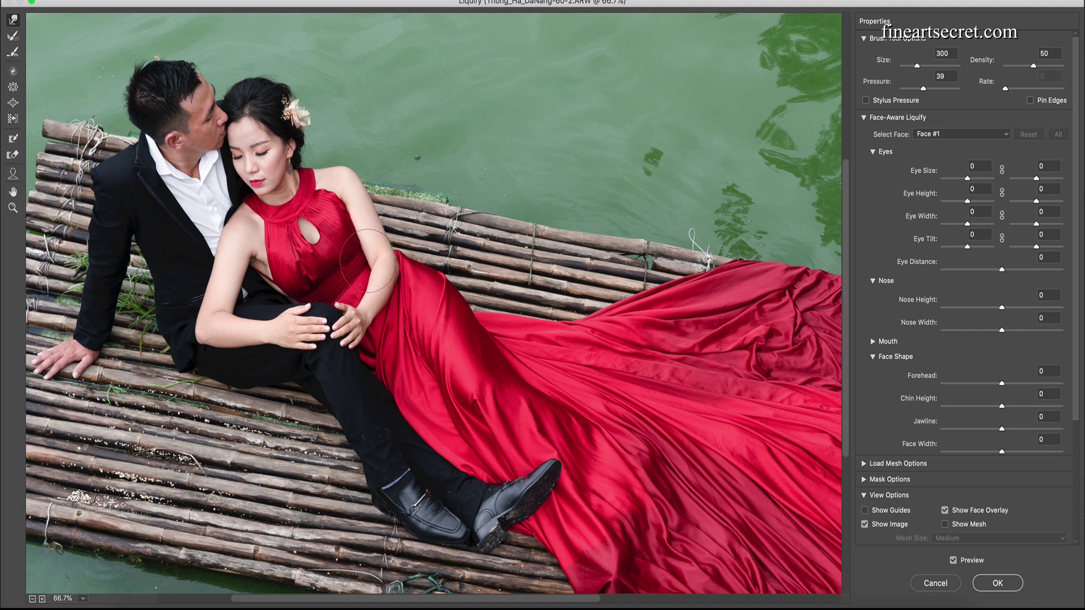
{"action": "key", "text": "bracketright"}
{"action": "key", "text": "bracketright"}
{"action": "key", "text": "bracketright"}
Warp the red skirt's folds into a flutter with Forward Warp and commit Liquify with OK.
{"action": "left_click", "coordinate": [525, 403], "text": "alt"}
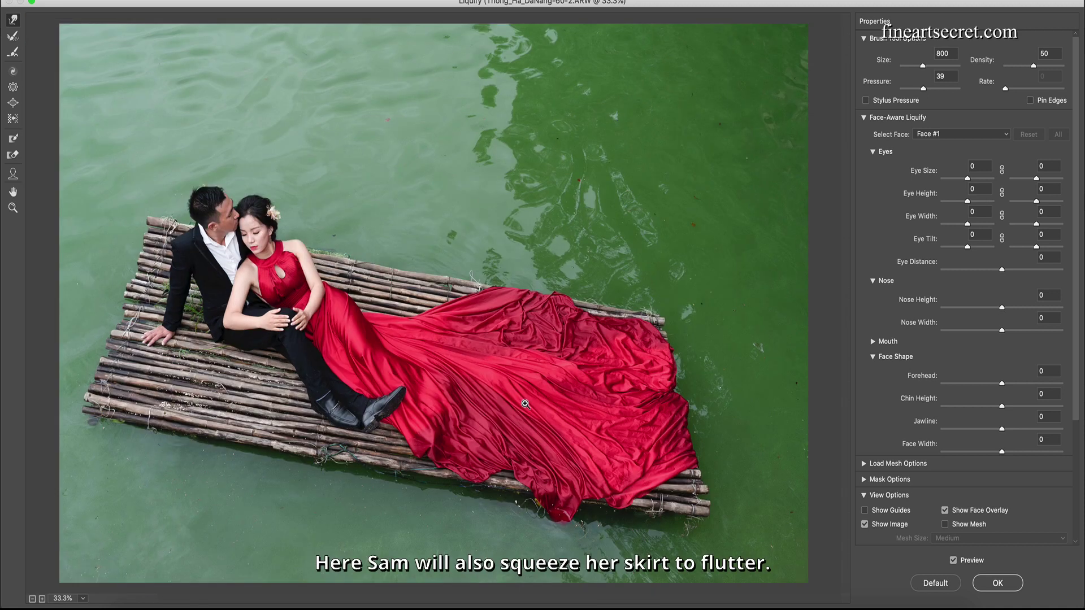
{"action": "key", "text": "bracketright"}
{"action": "key", "text": "bracketright"}
{"action": "key", "text": "bracketright"}
{"action": "key", "text": "bracketright"}
{"action": "key", "text": "bracketright"}
{"action": "key", "text": "bracketleft"}
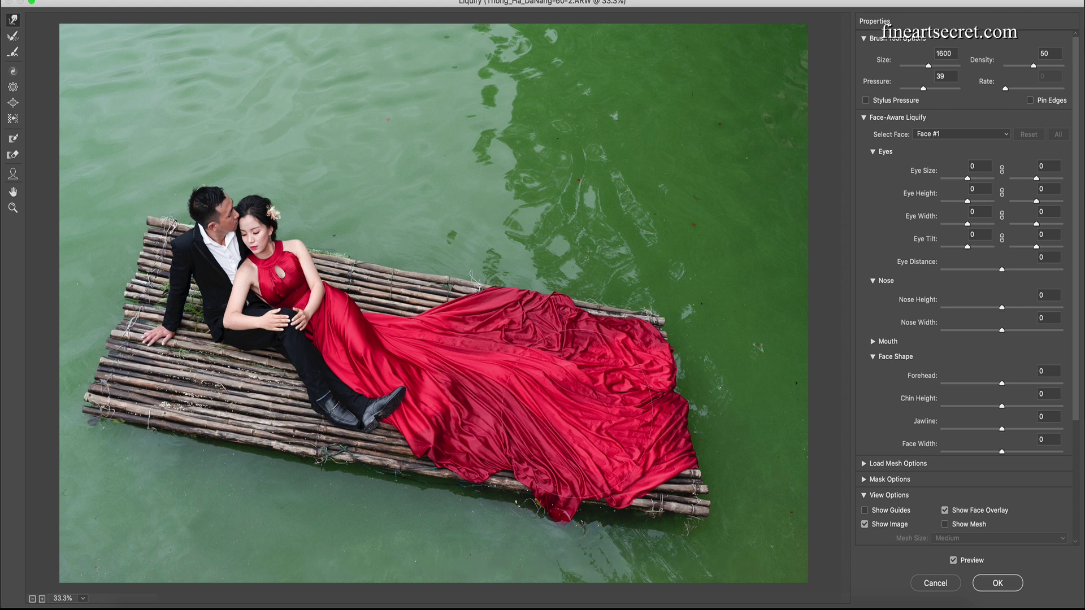
{"action": "key", "text": "bracketleft"}
{"action": "key", "text": "bracketleft"}
{"action": "key", "text": "bracketleft"}
{"action": "key", "text": "bracketleft"}
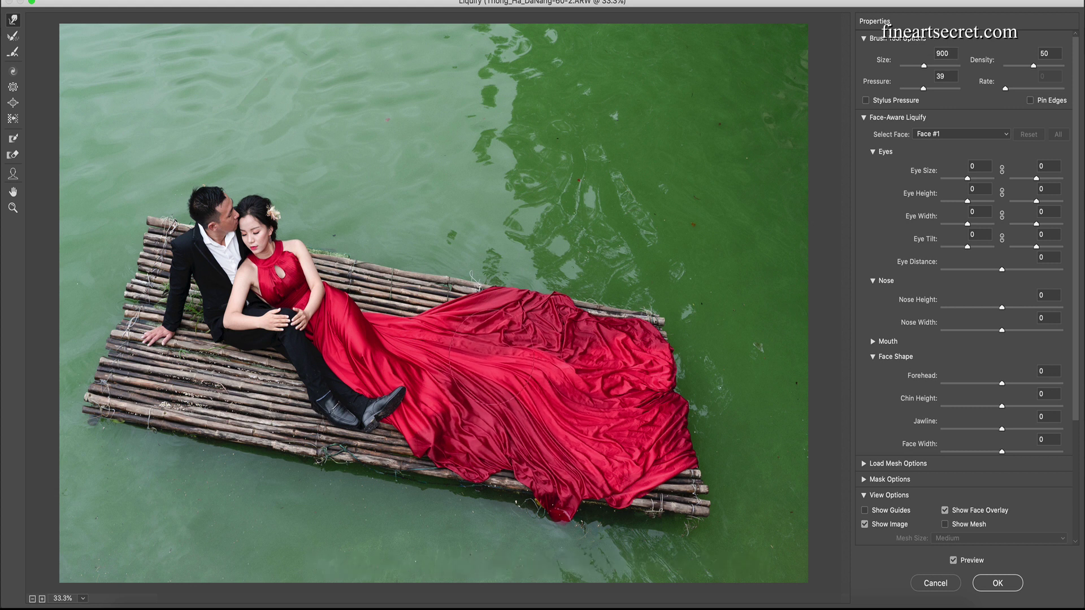
{"action": "key", "text": "bracketright"}
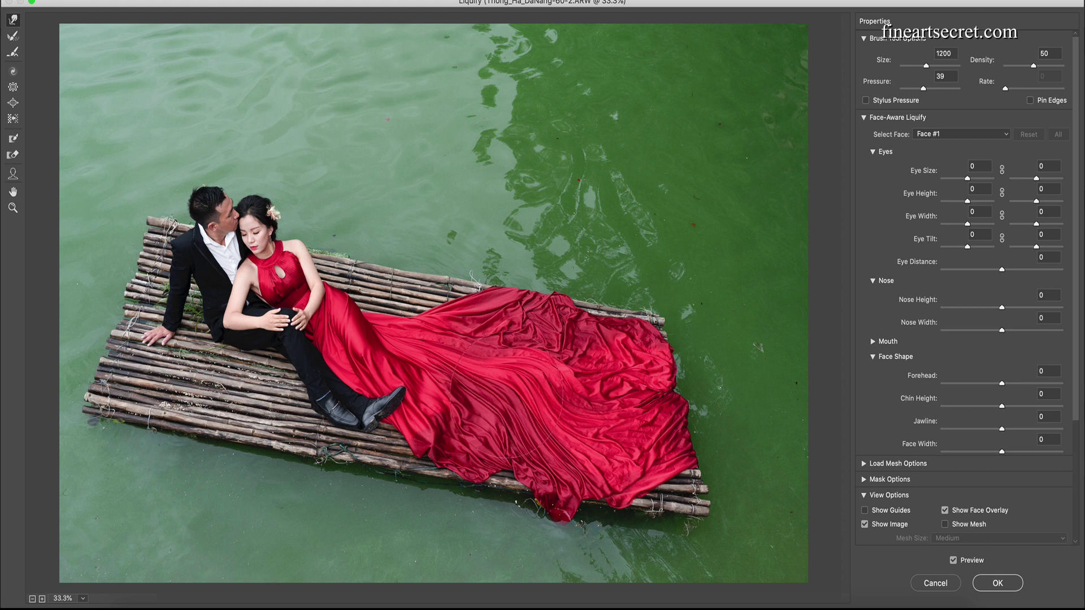
{"action": "left_click_drag", "start_coordinate": [499, 398], "coordinate": [570, 418]}
{"action": "key", "text": "bracketleft"}
{"action": "key", "text": "bracketleft"}
{"action": "key", "text": "bracketleft"}
{"action": "key", "text": "bracketleft"}
{"action": "key", "text": "bracketleft"}
{"action": "left_click_drag", "start_coordinate": [389, 357], "coordinate": [396, 373]}
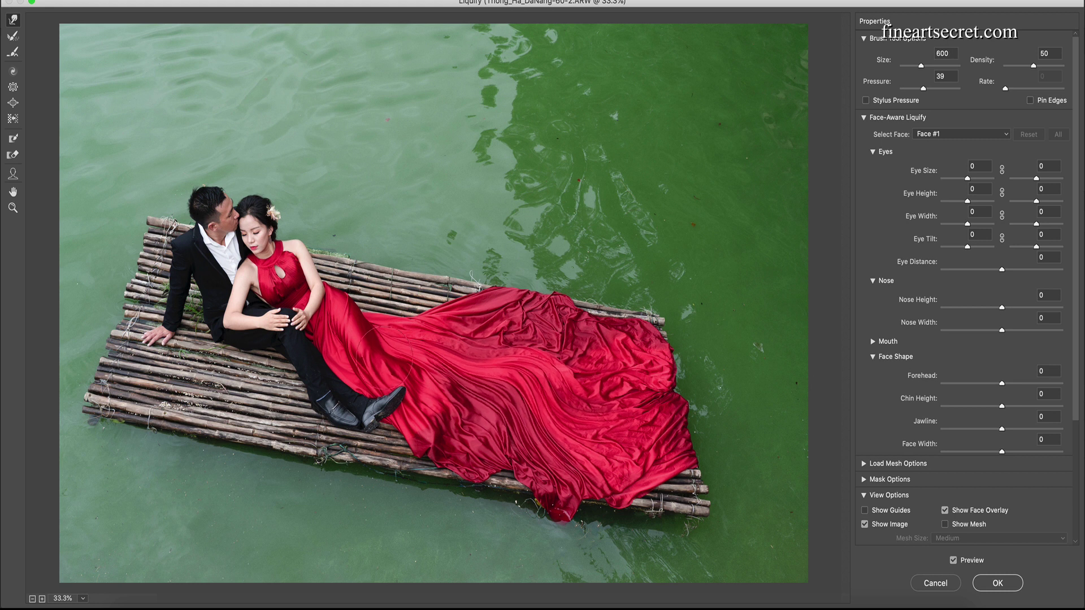
{"action": "left_click", "coordinate": [987, 586]}
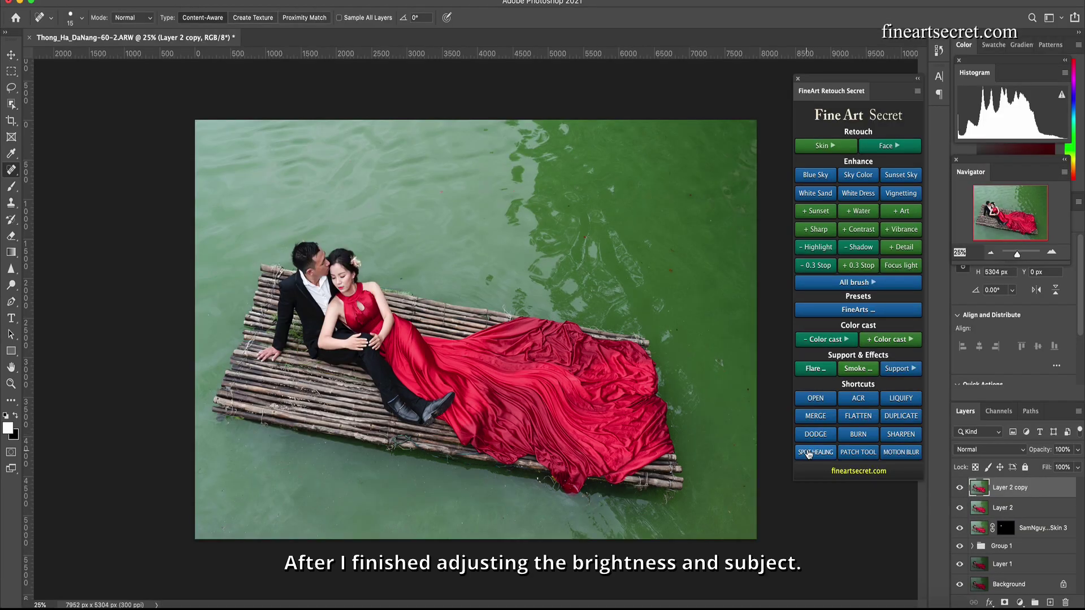
Spot-heal the dark spot in the water with a slightly enlarged brush.
{"action": "left_click", "coordinate": [816, 452]}
{"action": "key", "text": "bracketright"}
{"action": "left_click_drag", "start_coordinate": [725, 372], "coordinate": [703, 346]}
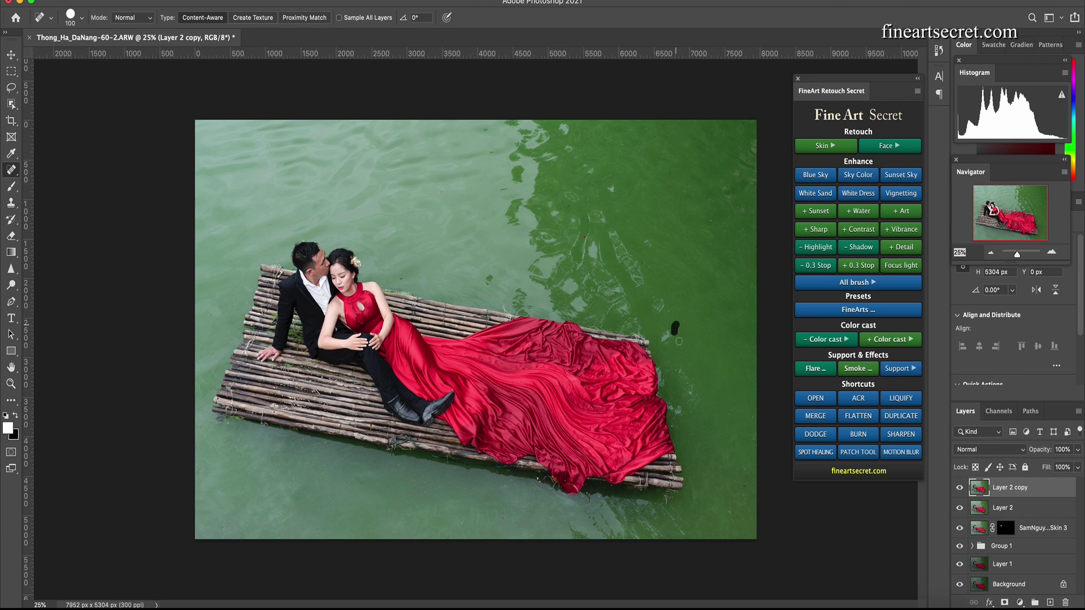
Select Layer 2 copy through Layer 1, then group and merge them into Group 2.
{"action": "left_click", "coordinate": [1024, 564], "text": "shift"}
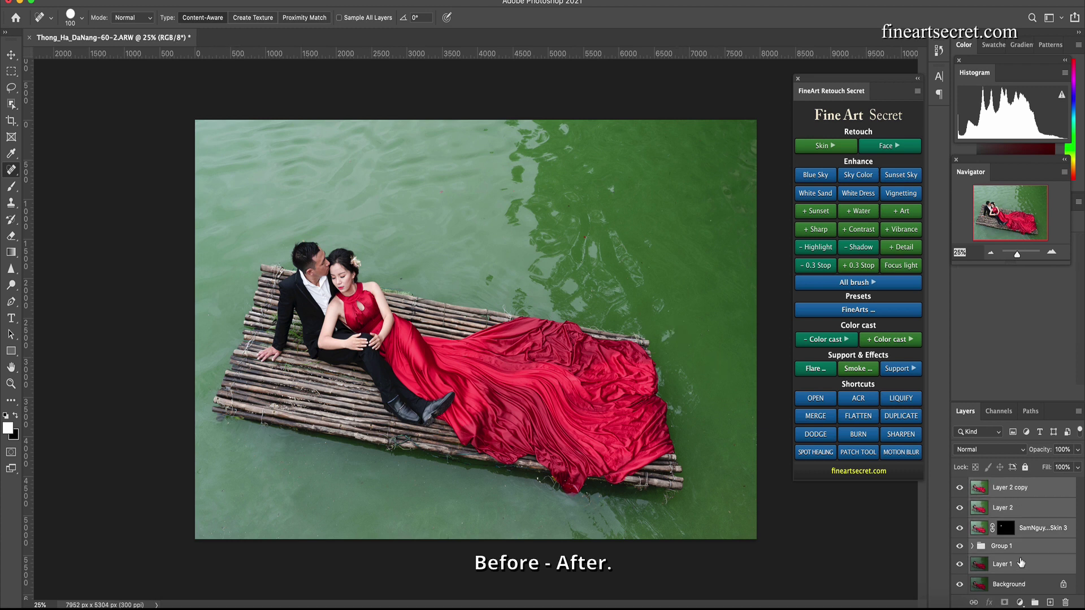
{"action": "key", "text": "ctrl+g"}
{"action": "key", "text": "ctrl+e"}
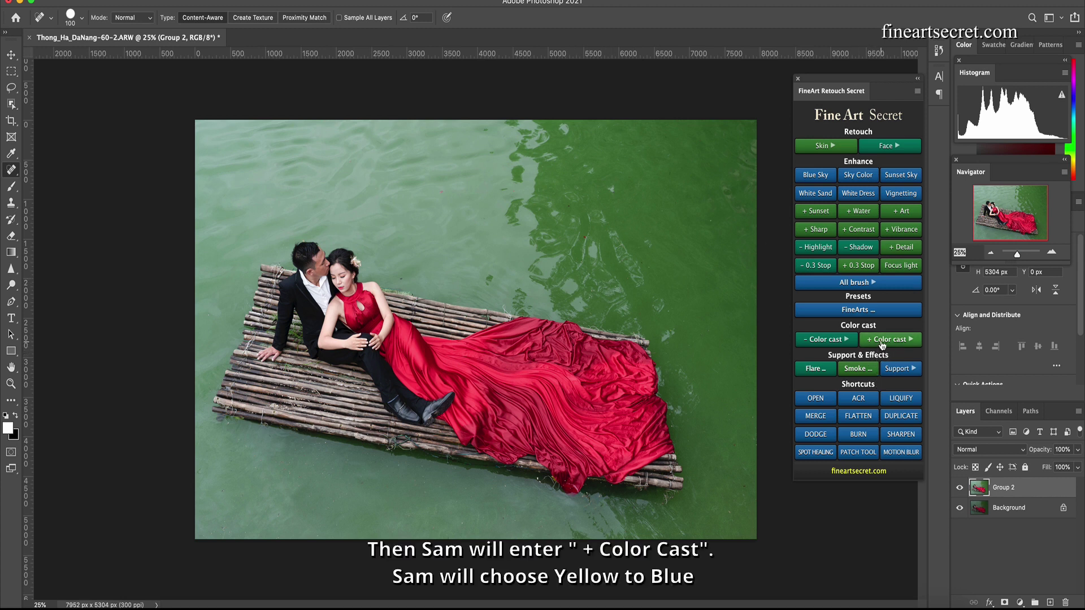
Apply Yellow -> Blue and + Green colour-cast corrections to deepen the water.
{"action": "left_click", "coordinate": [881, 342]}
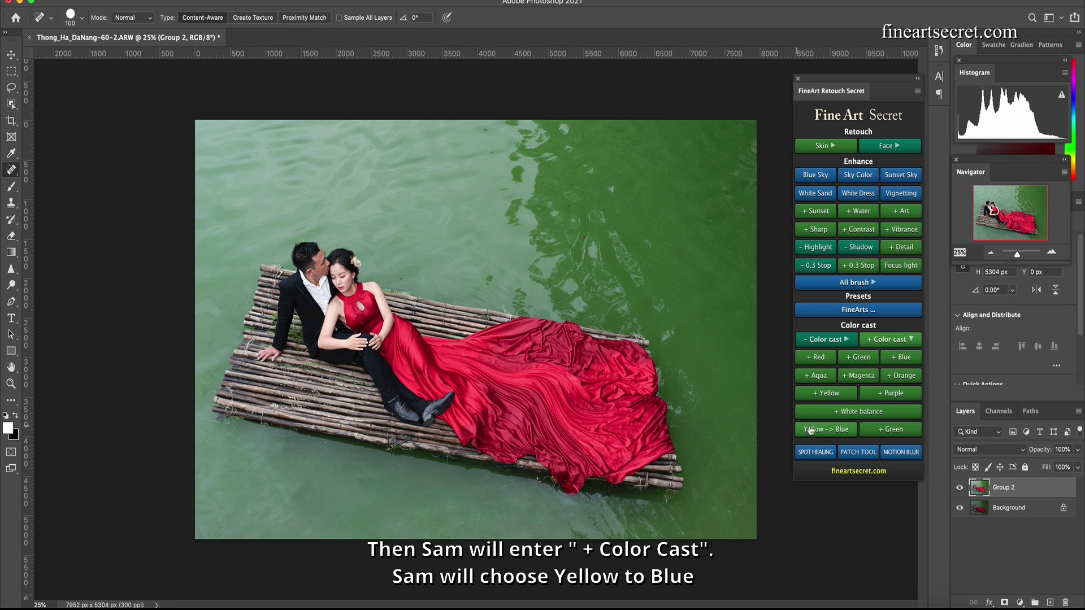
{"action": "left_click", "coordinate": [816, 430]}
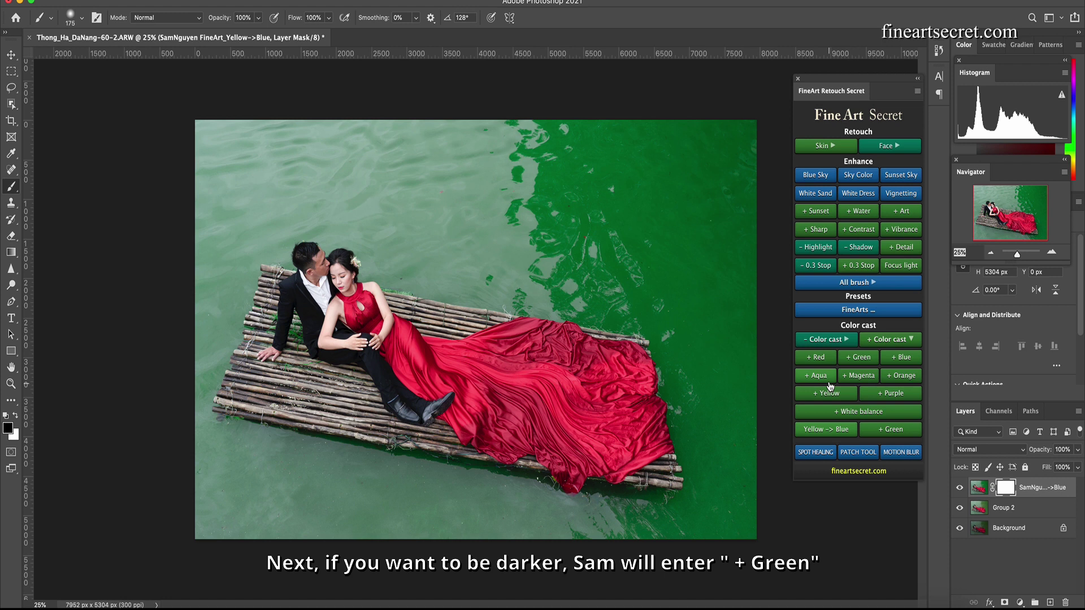
{"action": "left_click", "coordinate": [856, 362]}
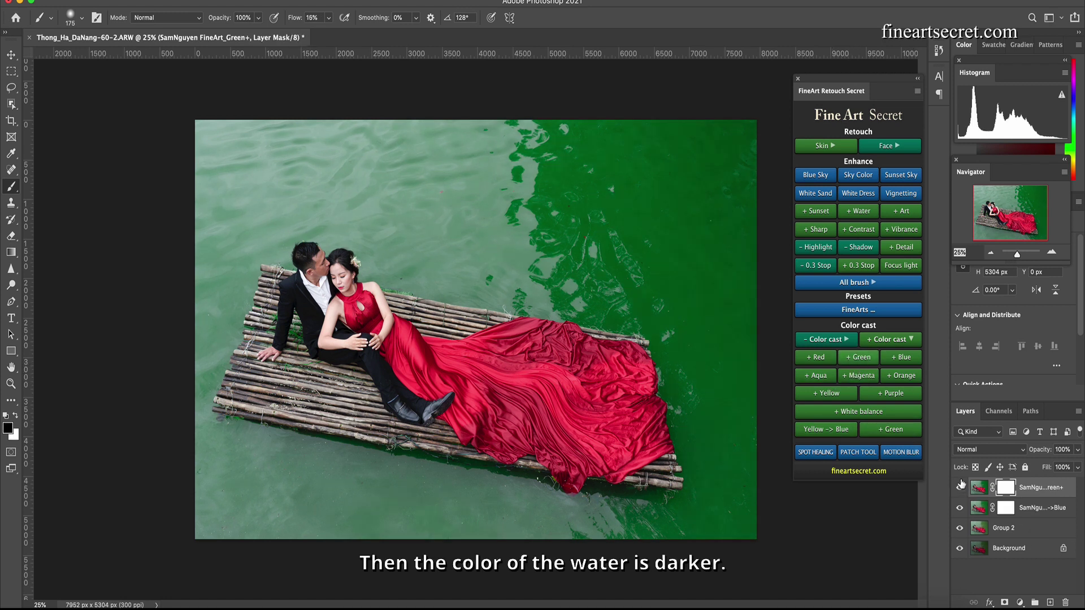
{"action": "left_click", "coordinate": [959, 487]}
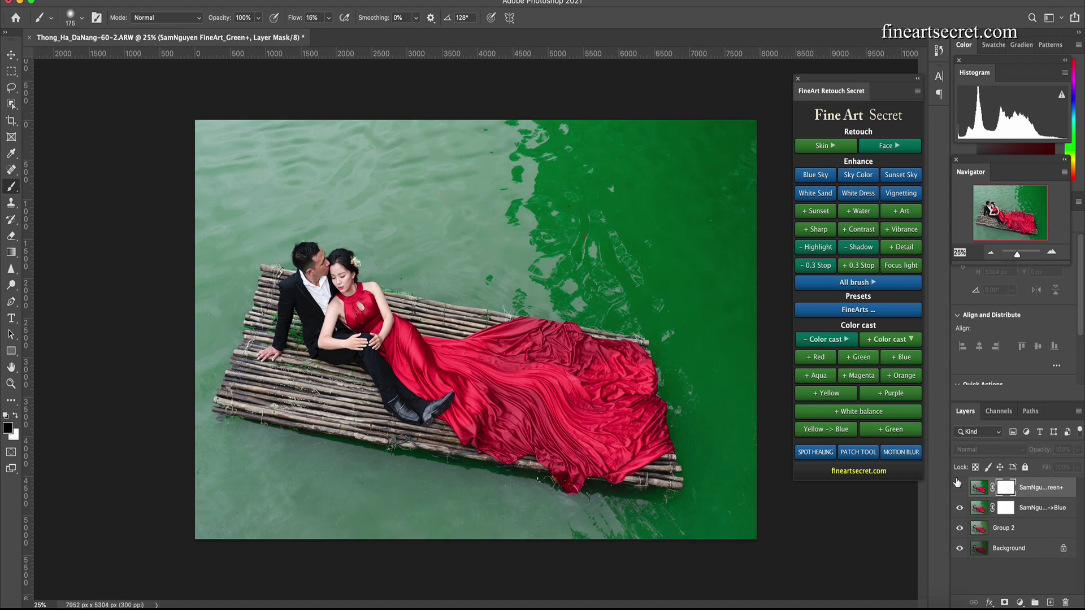
Group the two colour layers as Group 3 and toggle it to compare.
{"action": "left_click", "coordinate": [1030, 511], "text": "shift"}
{"action": "key", "text": "ctrl+g"}
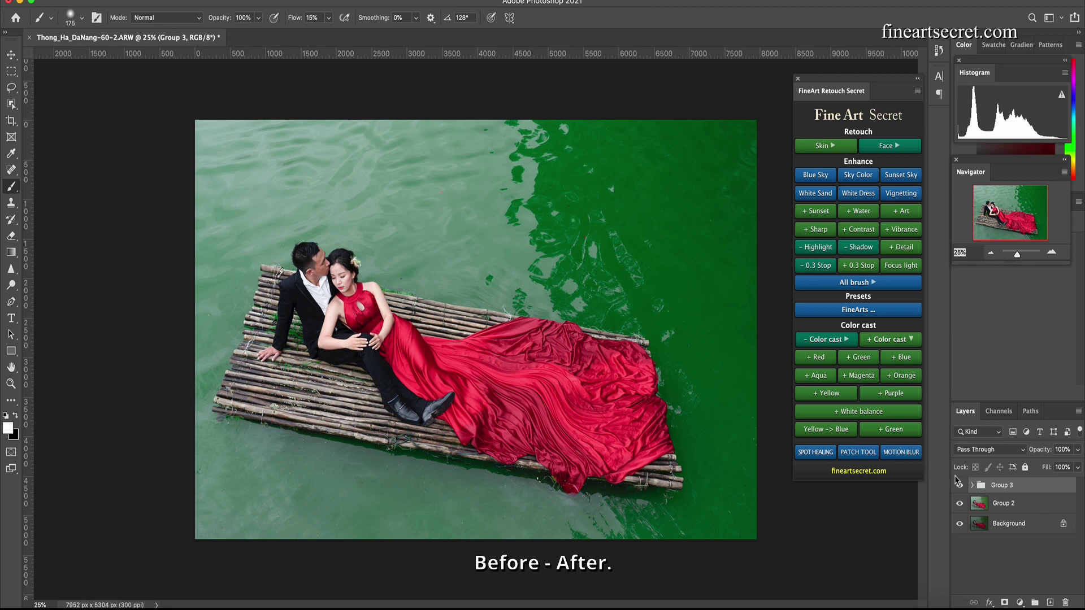
{"action": "left_click", "coordinate": [959, 486]}
{"action": "left_click", "coordinate": [960, 487]}
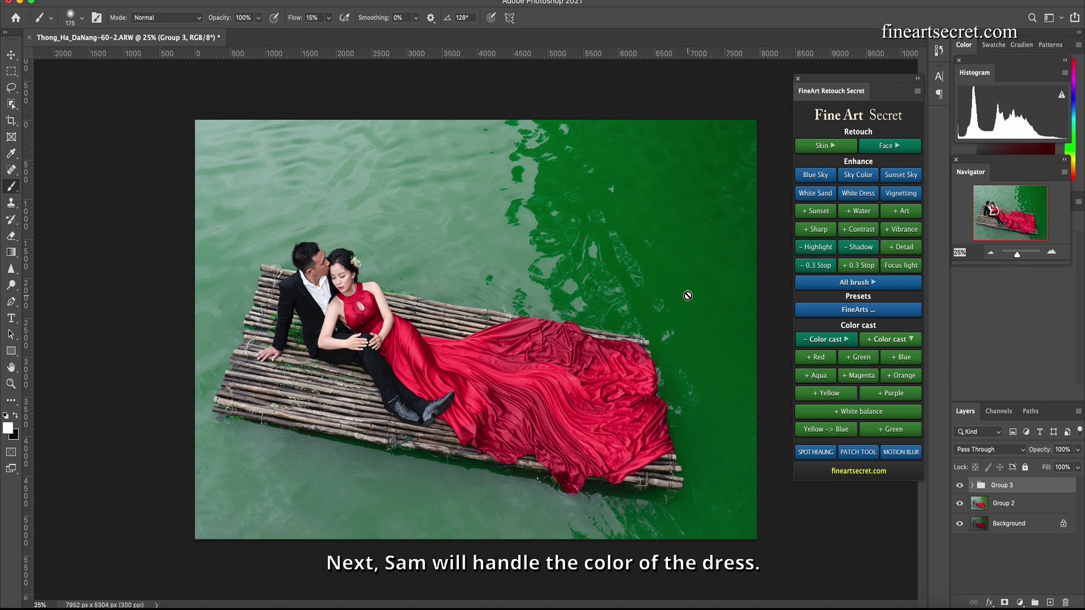
Add two + Red colour-cast layers to deepen the dress.
{"action": "left_click", "coordinate": [892, 341]}
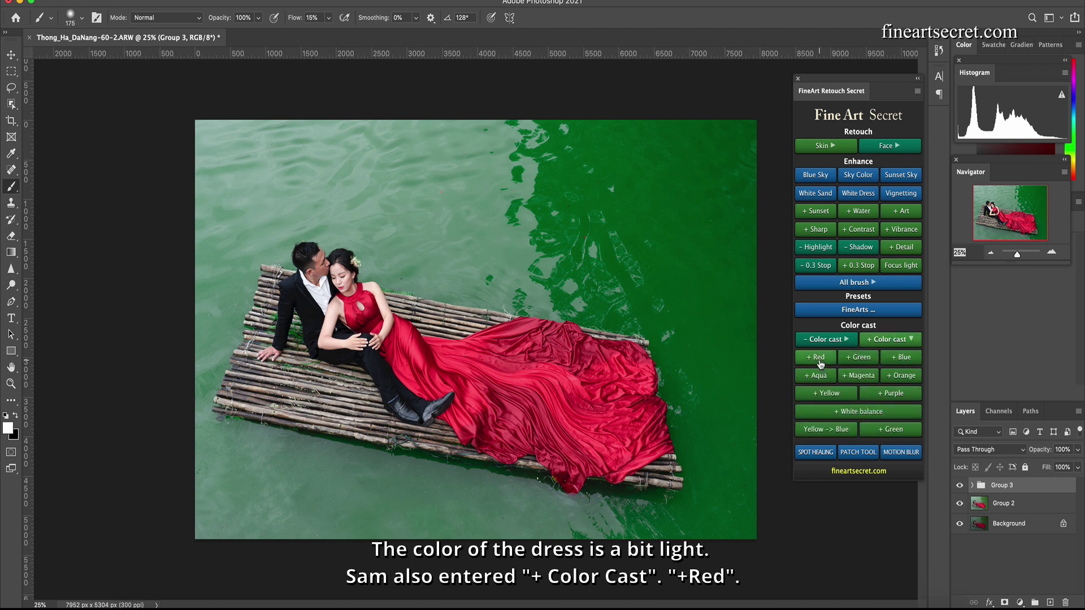
{"action": "left_click", "coordinate": [820, 362]}
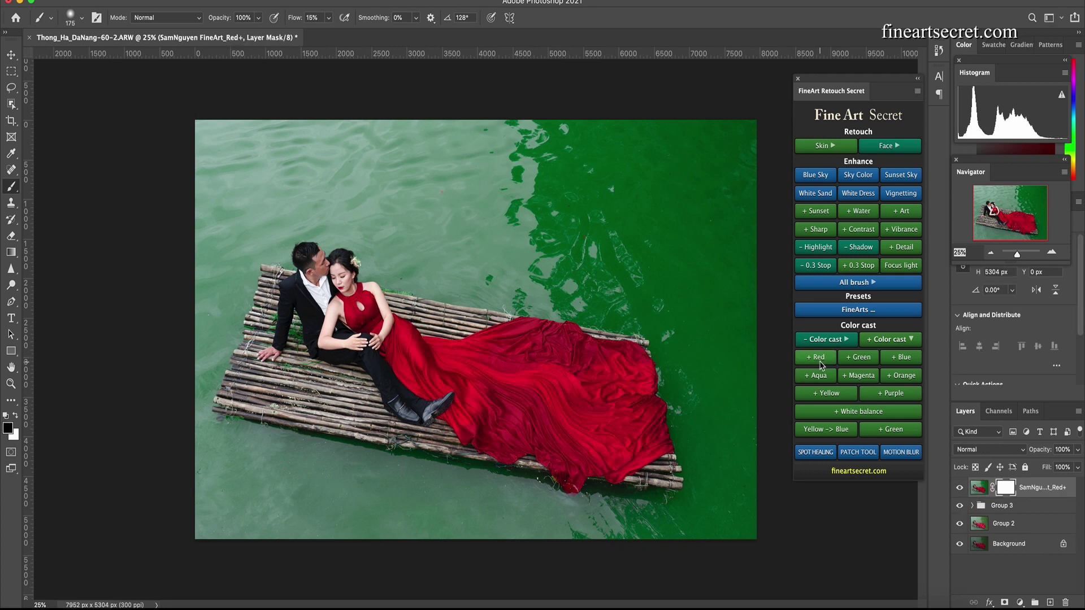
{"action": "left_click", "coordinate": [959, 486]}
{"action": "left_click", "coordinate": [958, 486]}
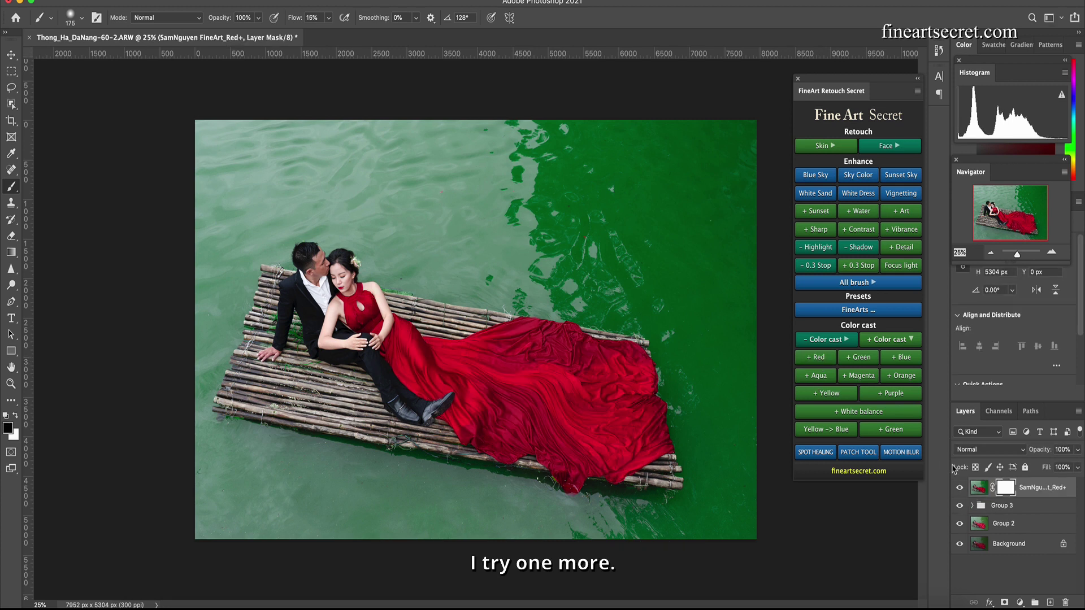
{"action": "left_click", "coordinate": [817, 357]}
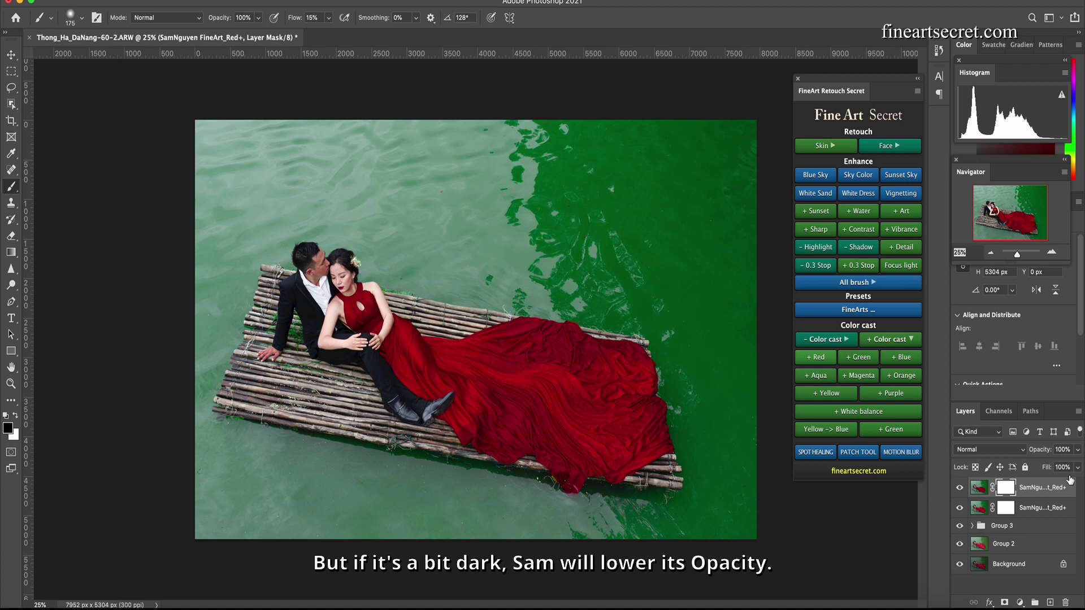
Lower the second red layer's opacity to 34%.
{"action": "left_click", "coordinate": [1077, 449]}
{"action": "left_click_drag", "start_coordinate": [1079, 464], "coordinate": [1042, 467]}
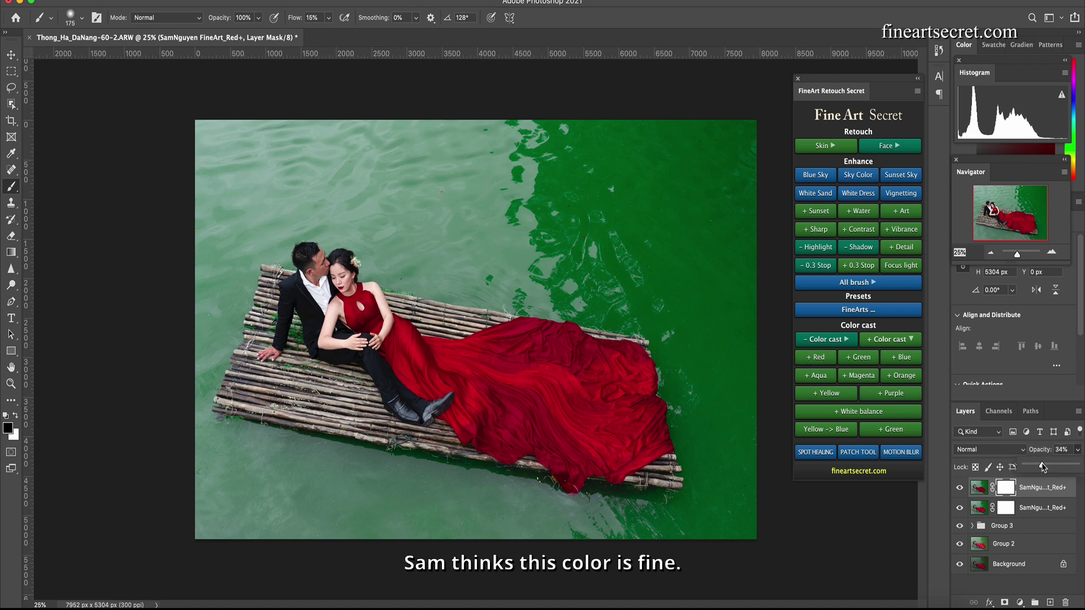
{"action": "left_click", "coordinate": [1029, 509]}
Group both red layers as Group 4 and toggle it to compare.
{"action": "key", "text": "ctrl+g"}
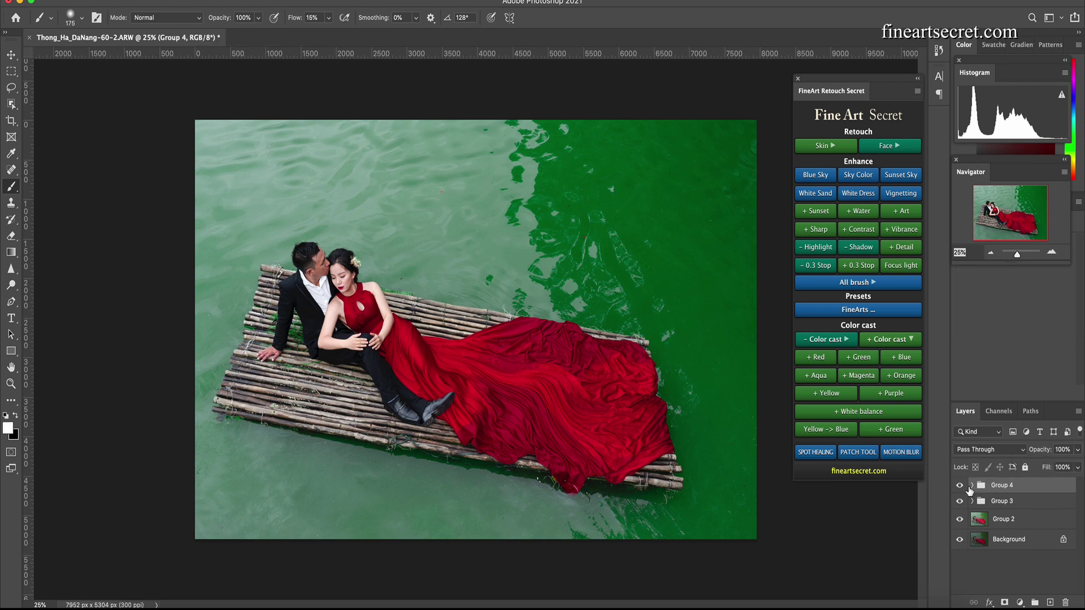
{"action": "left_click", "coordinate": [959, 485]}
{"action": "left_click", "coordinate": [959, 485]}
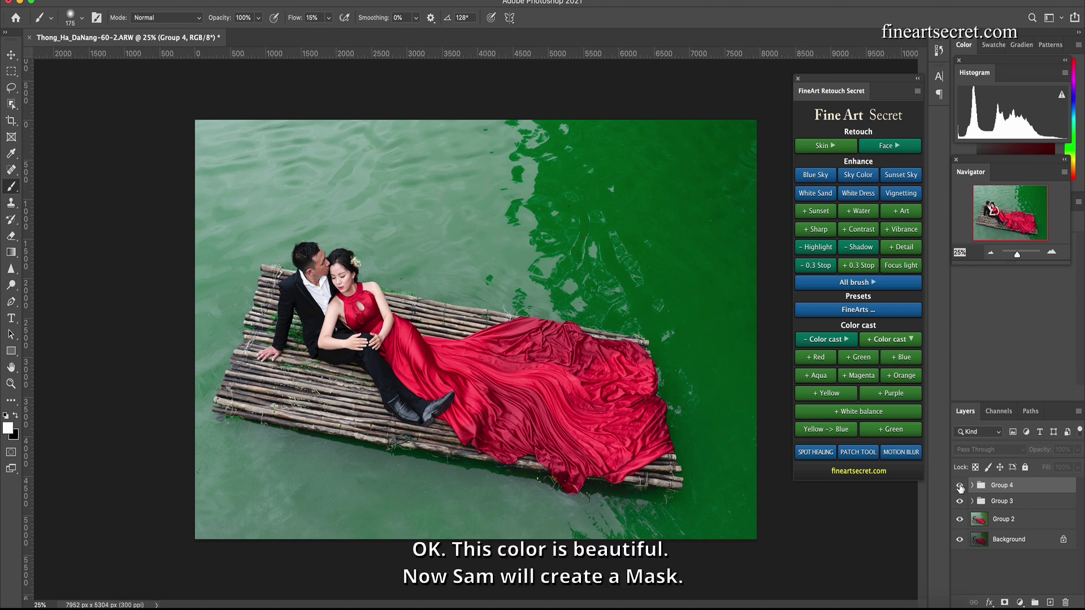
{"action": "left_click", "coordinate": [959, 485]}
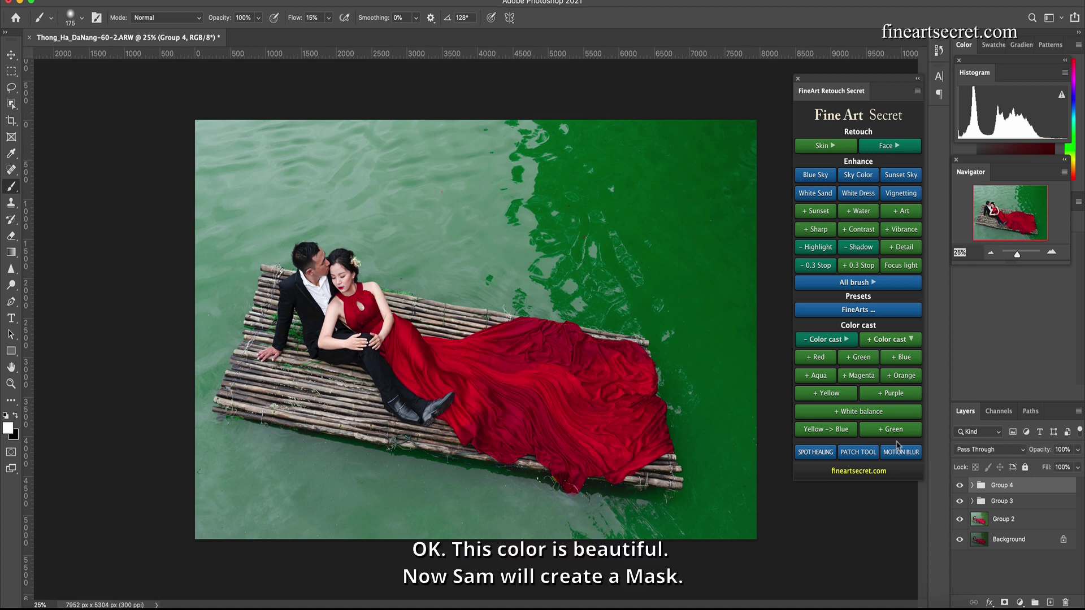
Add a layer mask to Group 4 and set the brush opacity to 53%.
{"action": "left_click", "coordinate": [990, 602]}
{"action": "left_click", "coordinate": [1005, 602]}
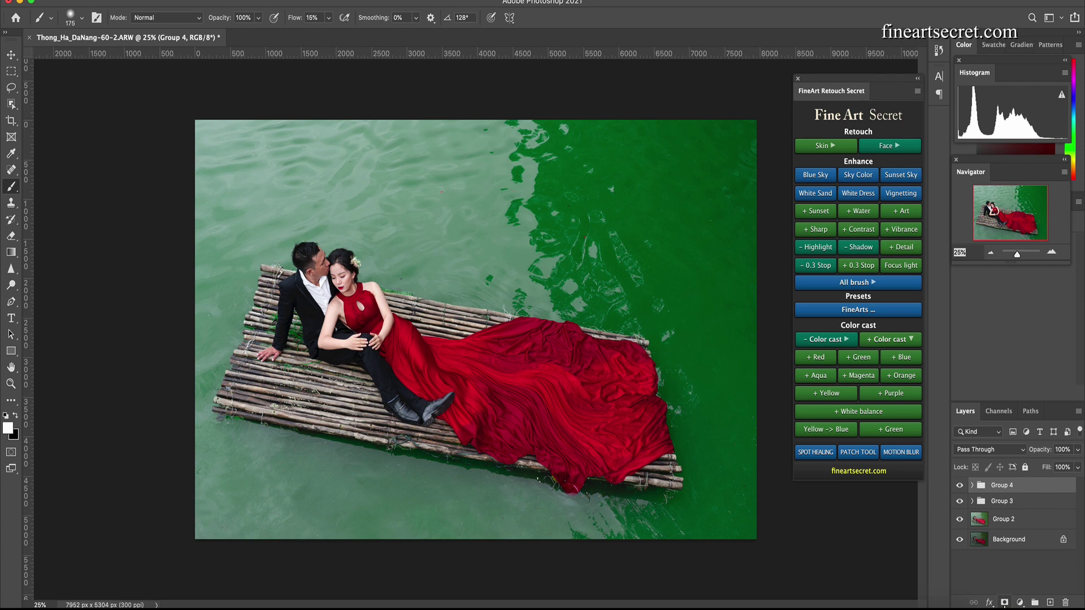
{"action": "key", "text": "ctrl+plus"}
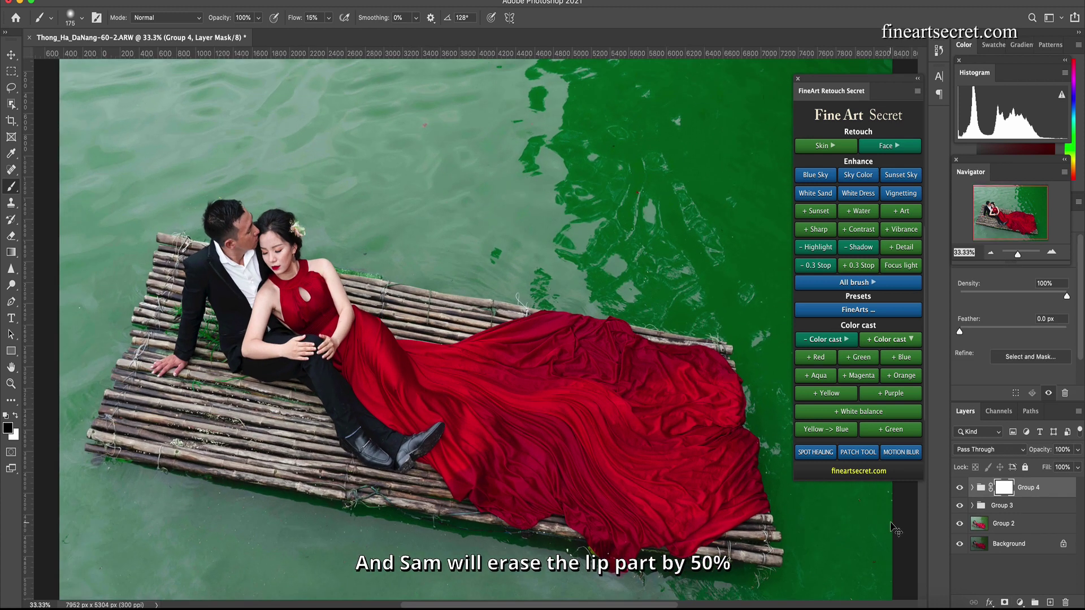
{"action": "left_click", "coordinate": [259, 18]}
{"action": "left_click", "coordinate": [257, 20]}
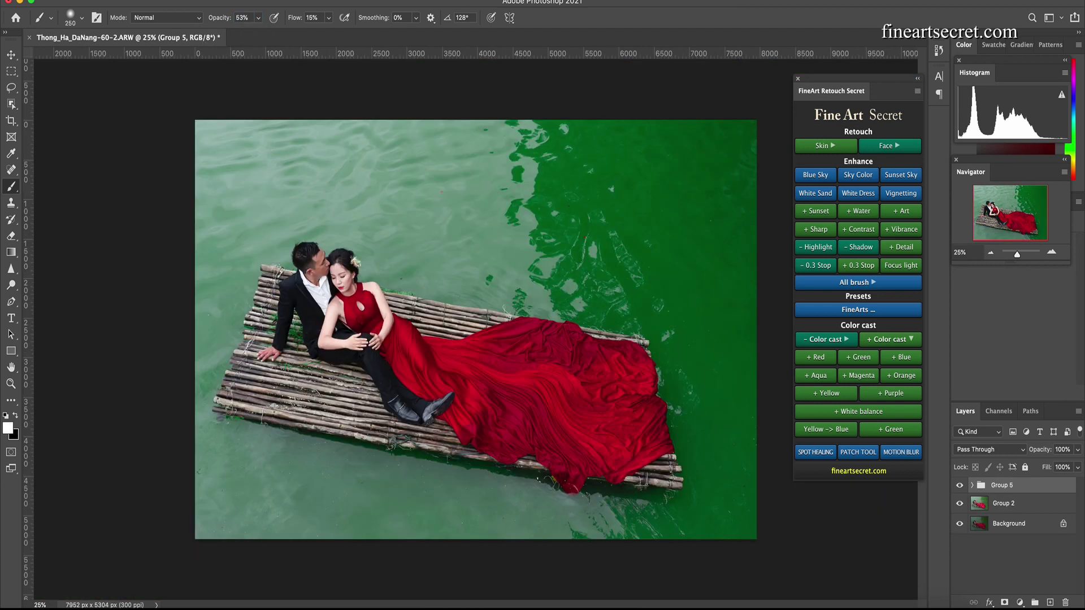
Merge the colour groups into Group 5 and toggle it for a before/after comparison.
{"action": "key", "text": "ctrl+e"}
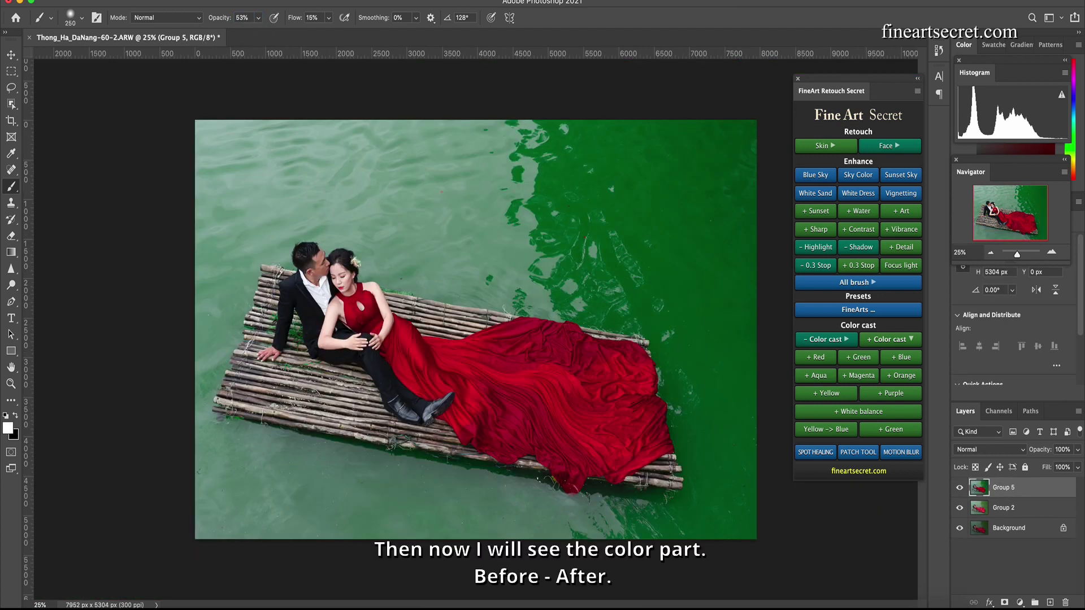
{"action": "key", "text": "ctrl+comma"}
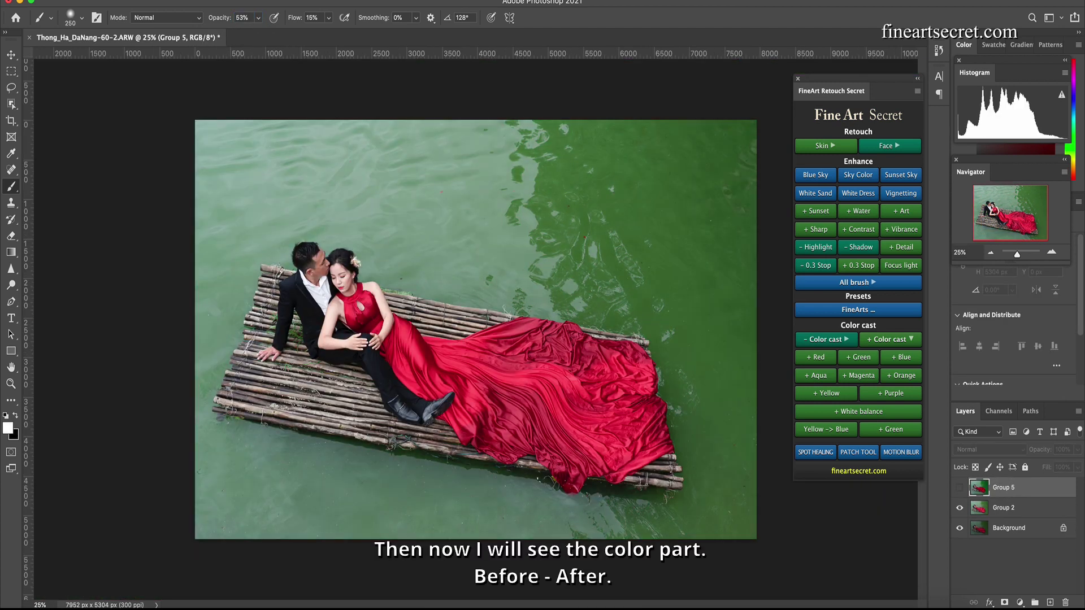
{"action": "key", "text": "ctrl+comma"}
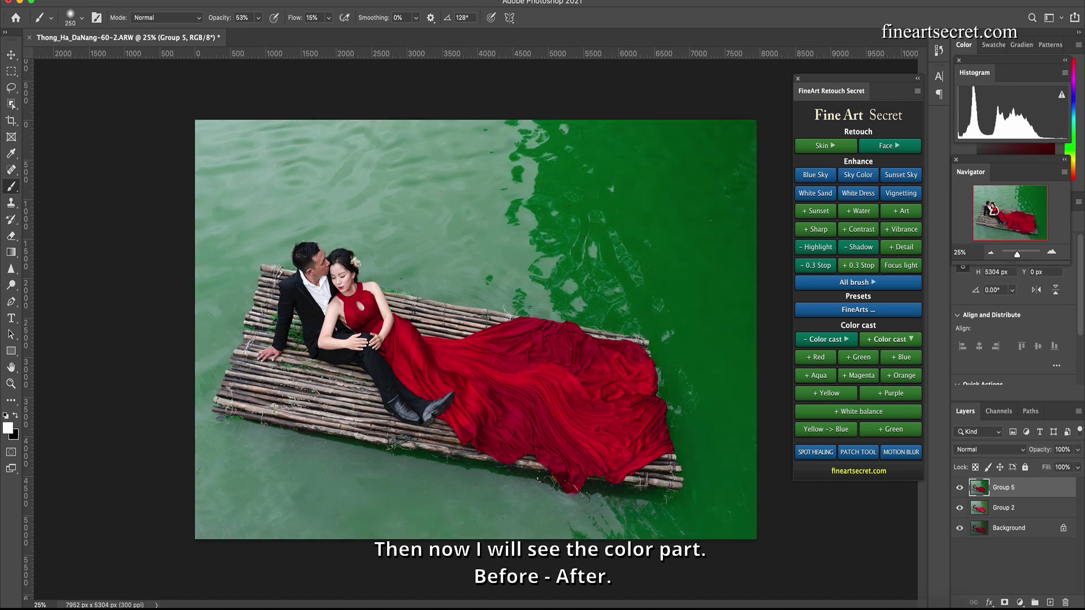
{"action": "key", "text": "ctrl+comma"}
{"action": "key", "text": "ctrl+comma"}
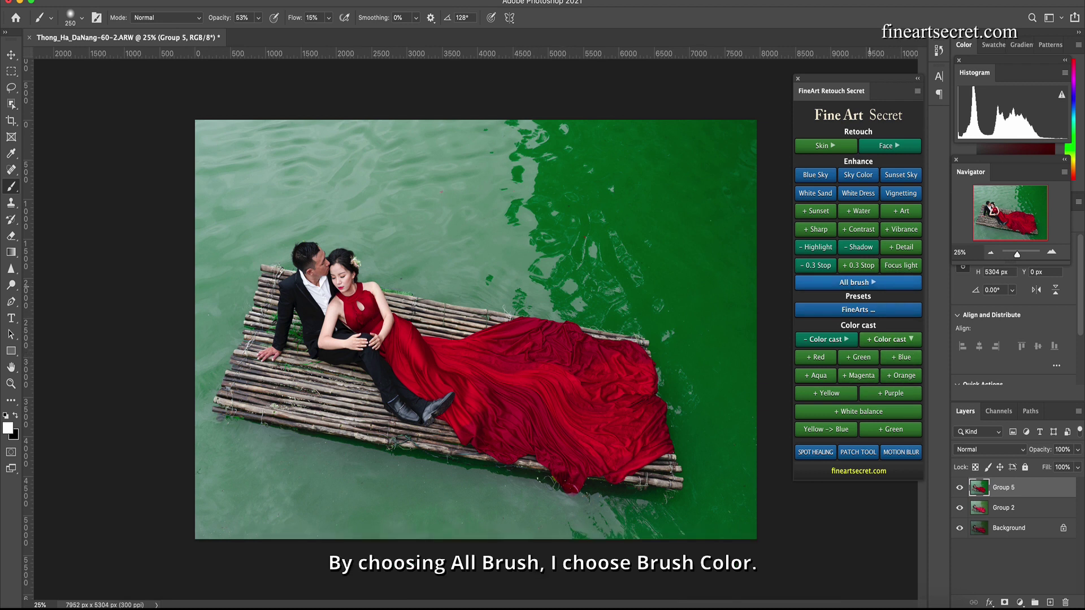
Add a Brush Color layer, paint it with red sampled from the dress, and compare.
{"action": "left_click", "coordinate": [858, 282]}
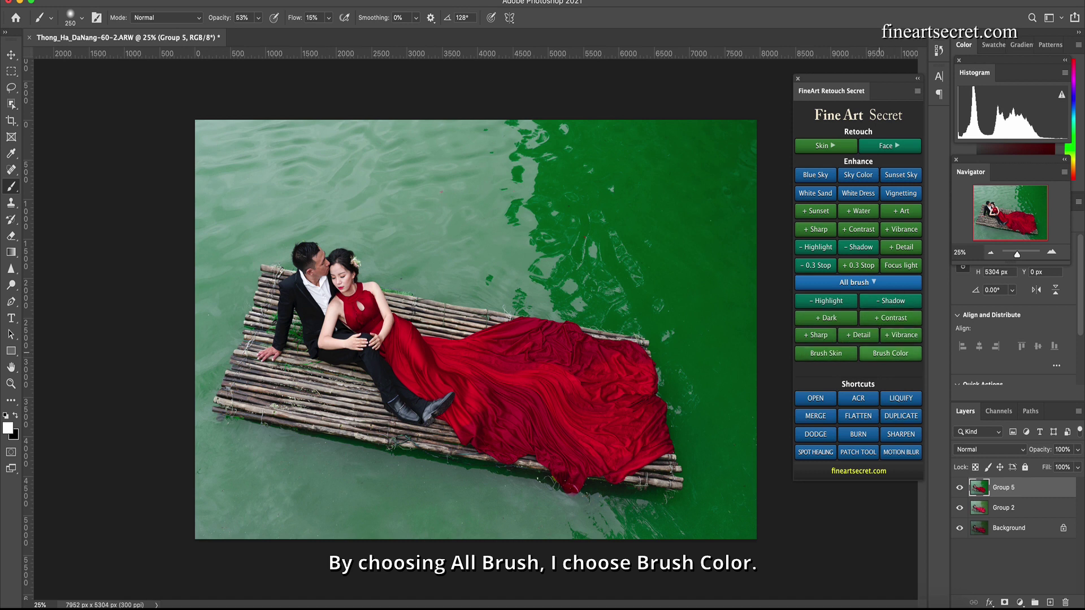
{"action": "left_click", "coordinate": [890, 354]}
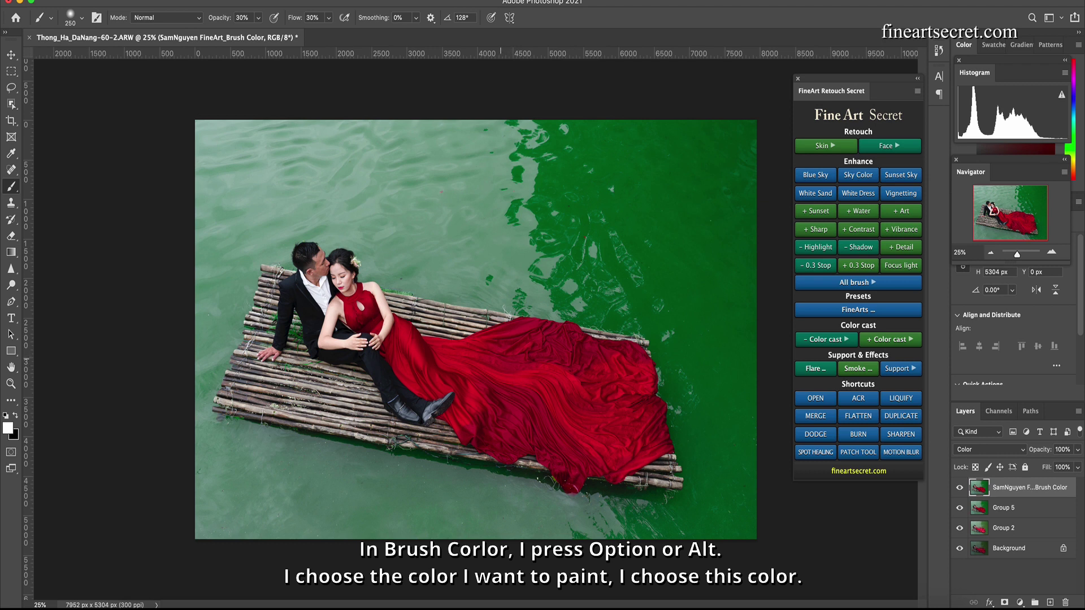
{"action": "left_click", "coordinate": [509, 378], "text": "alt"}
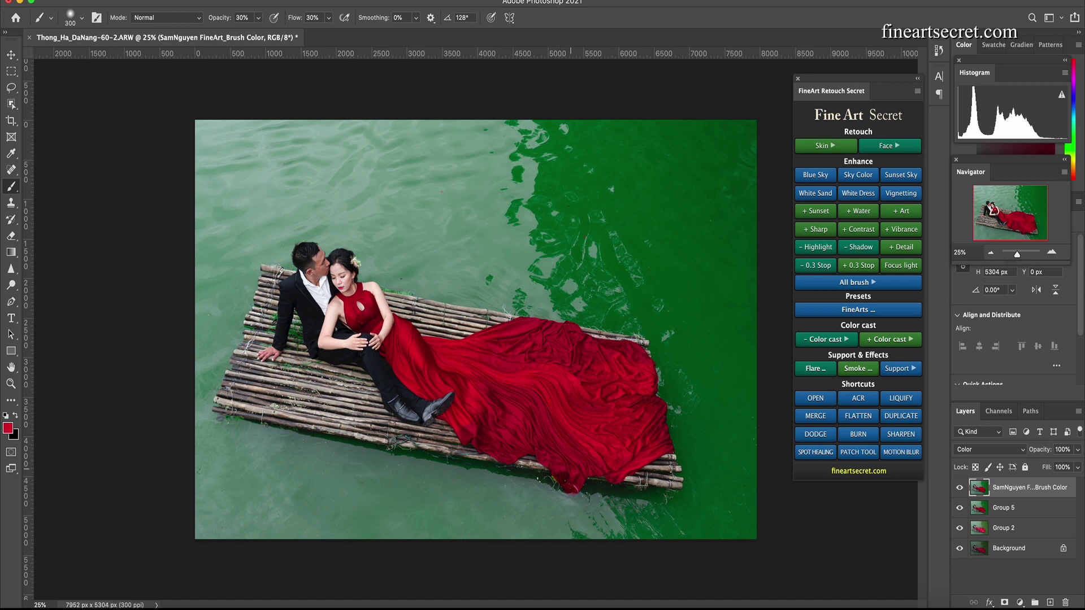
{"action": "key", "text": "bracketright"}
{"action": "key", "text": "bracketright"}
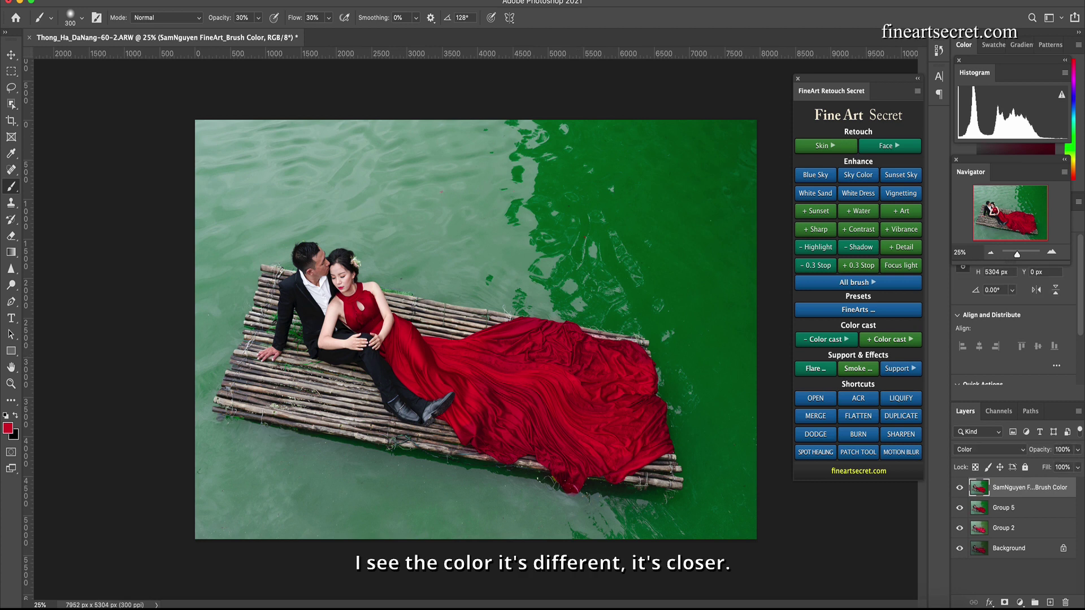
{"action": "key", "text": "ctrl+comma"}
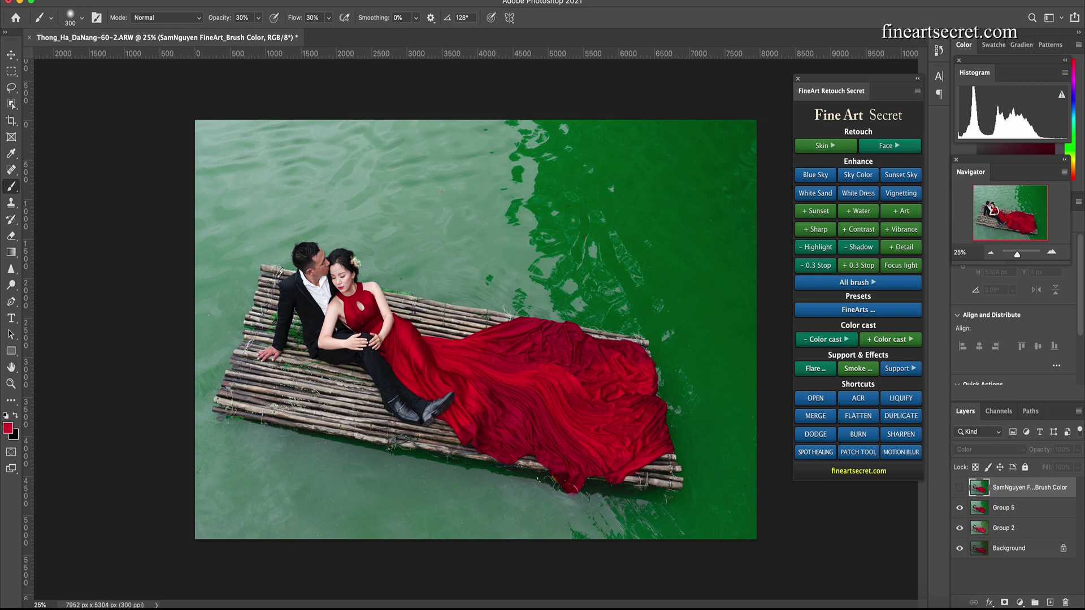
{"action": "key", "text": "ctrl+comma"}
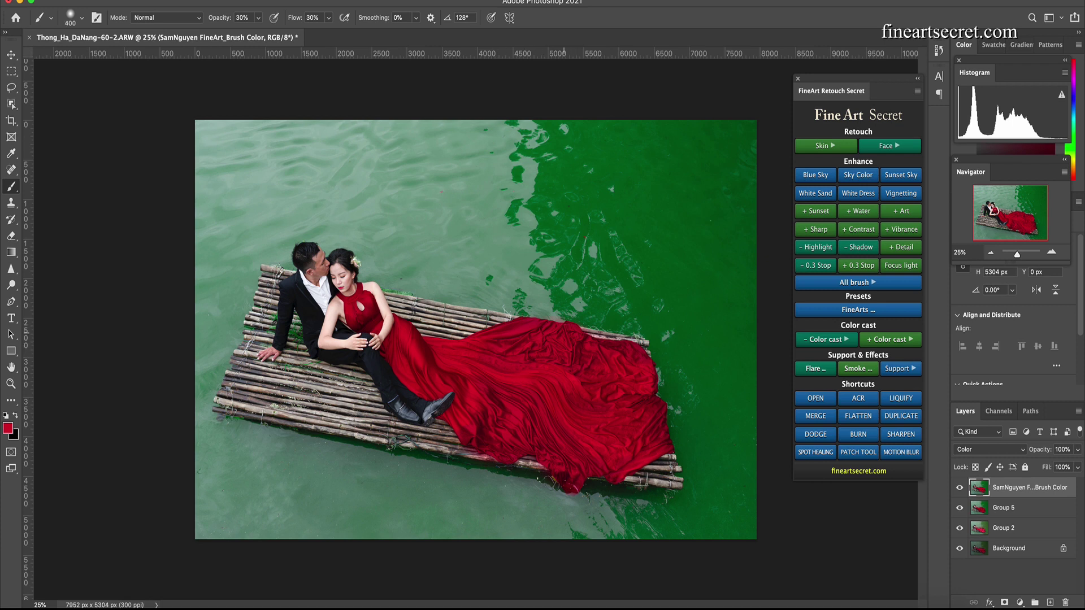
Sample green from the water and size the brush for painting the pale water.
{"action": "key", "text": "ctrl+comma"}
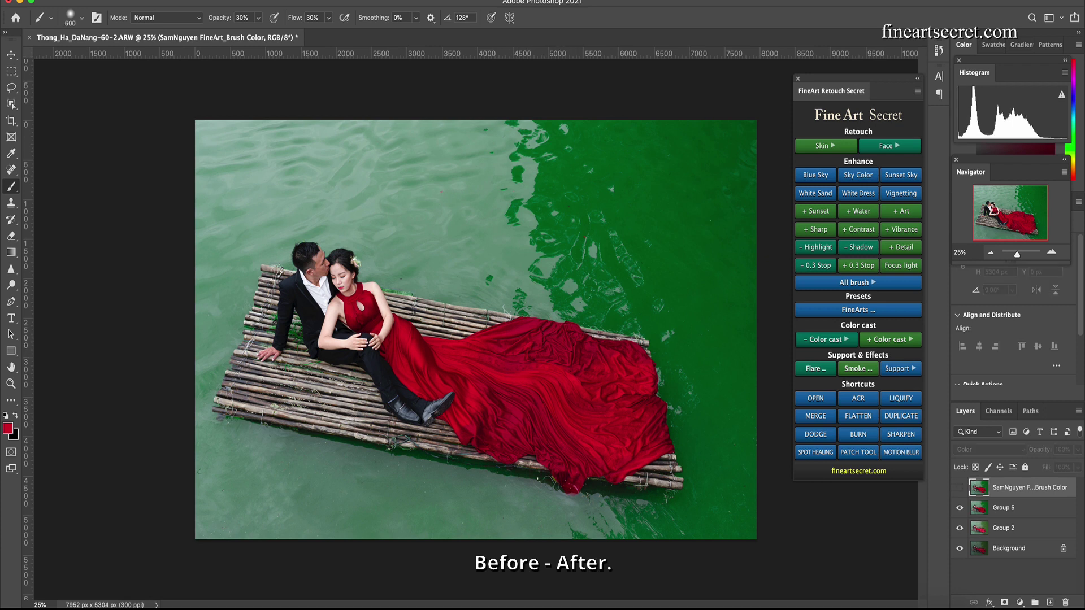
{"action": "key", "text": "ctrl+comma"}
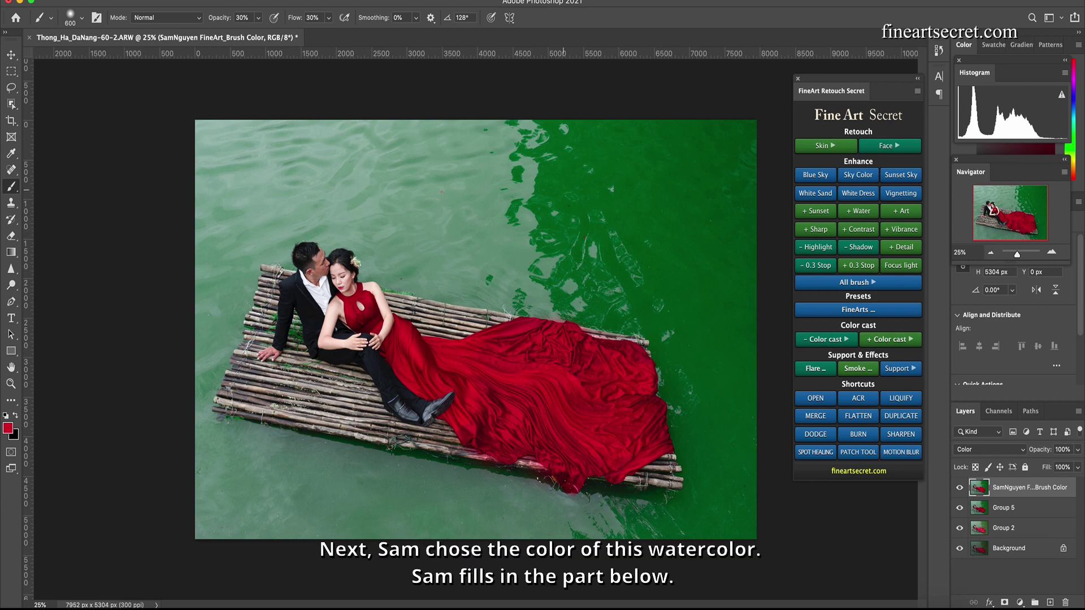
{"action": "left_click", "coordinate": [539, 181], "text": "alt"}
{"action": "key", "text": "bracketright"}
{"action": "key", "text": "bracketright"}
{"action": "key", "text": "bracketright"}
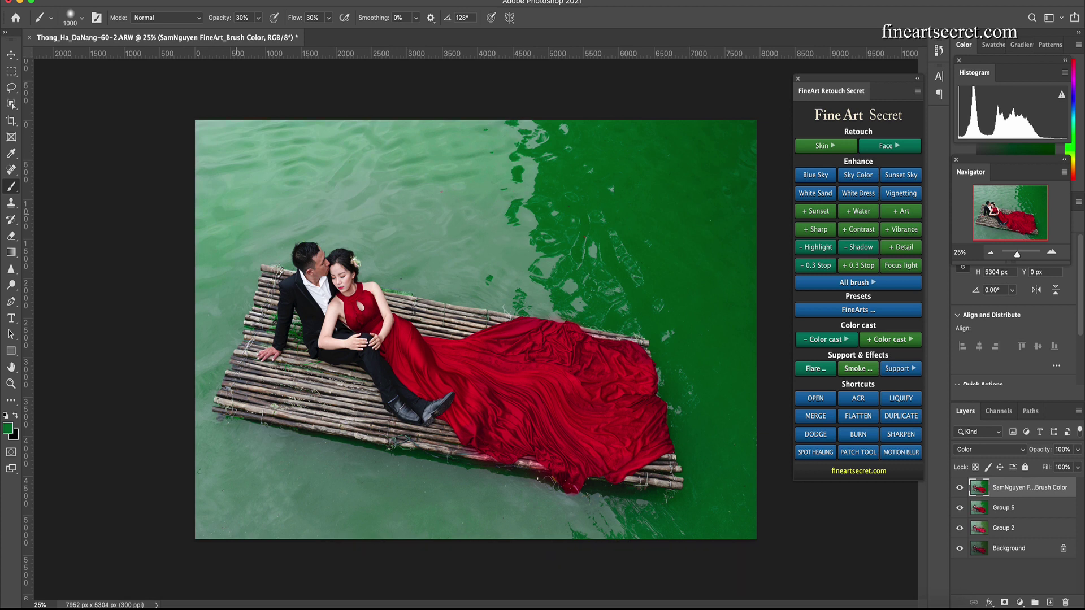
{"action": "key", "text": "bracketleft"}
{"action": "key", "text": "bracketleft"}
{"action": "key", "text": "bracketleft"}
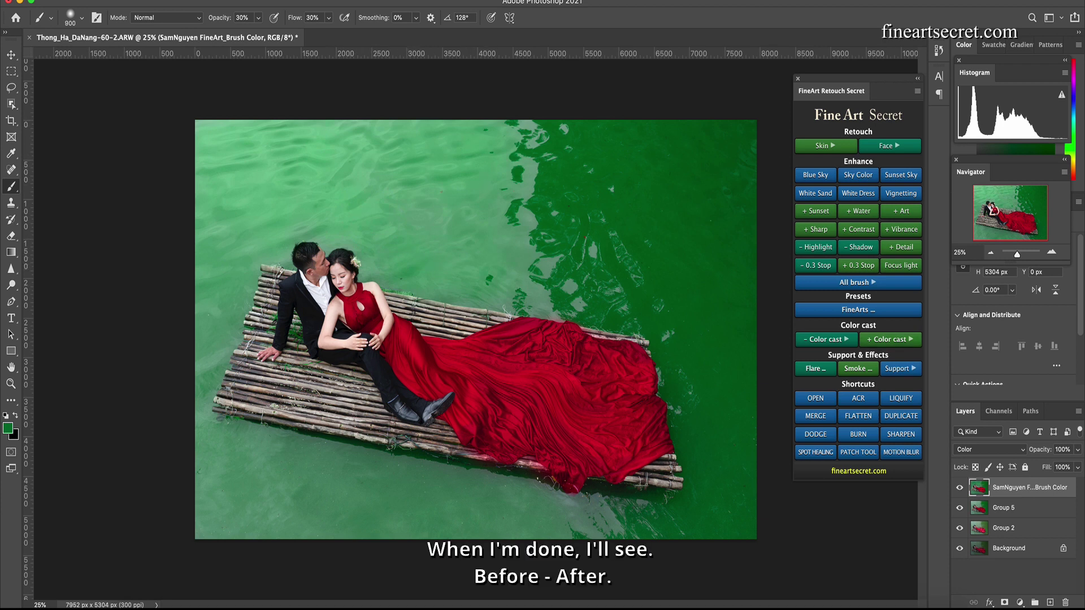
{"action": "left_click", "coordinate": [960, 488]}
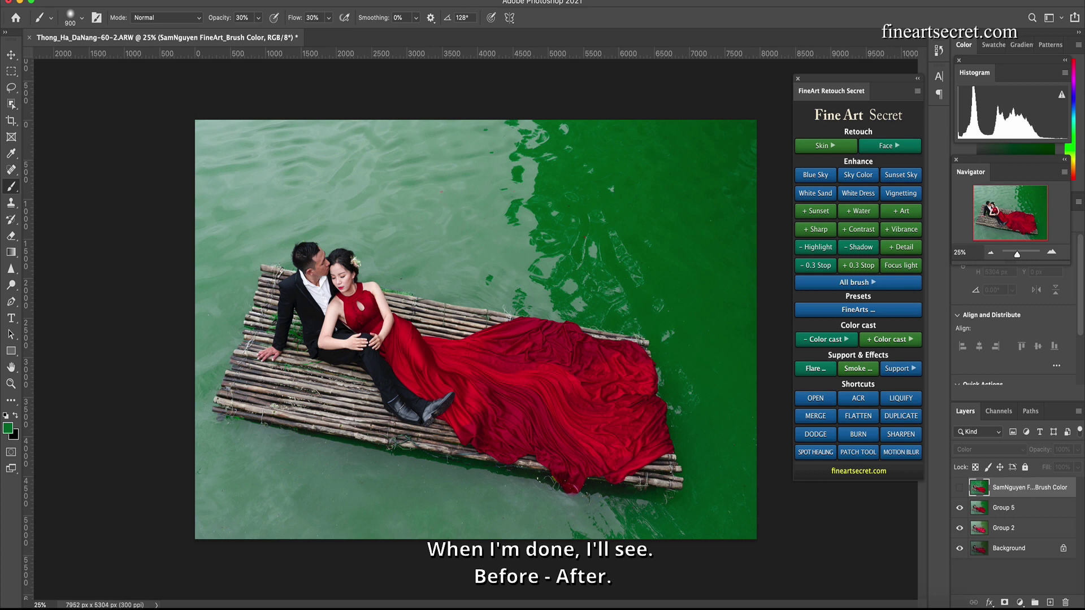
{"action": "left_click", "coordinate": [959, 487]}
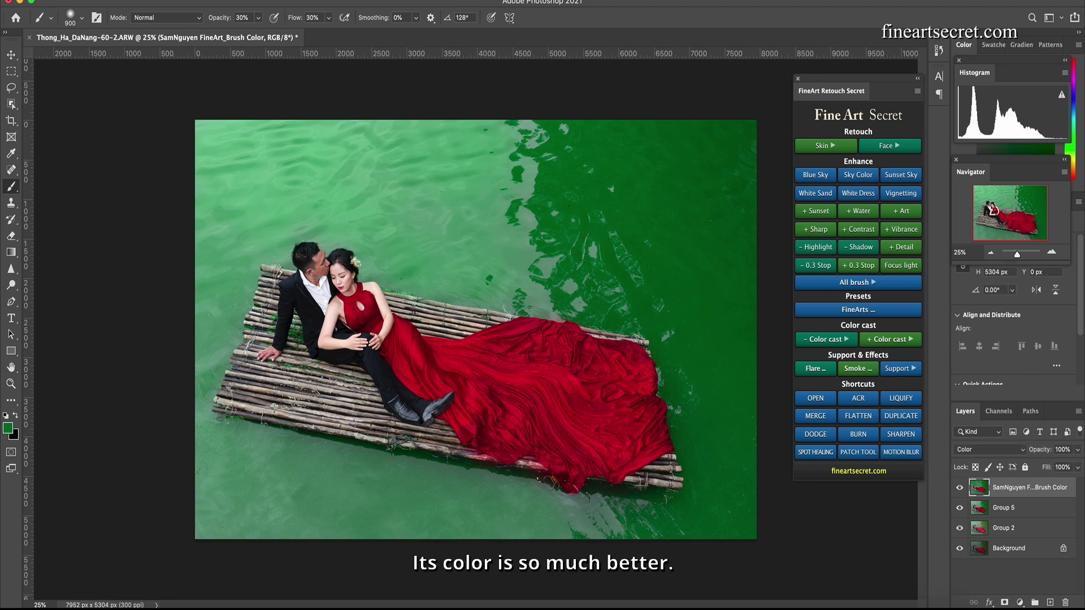
{"action": "left_click", "coordinate": [960, 487]}
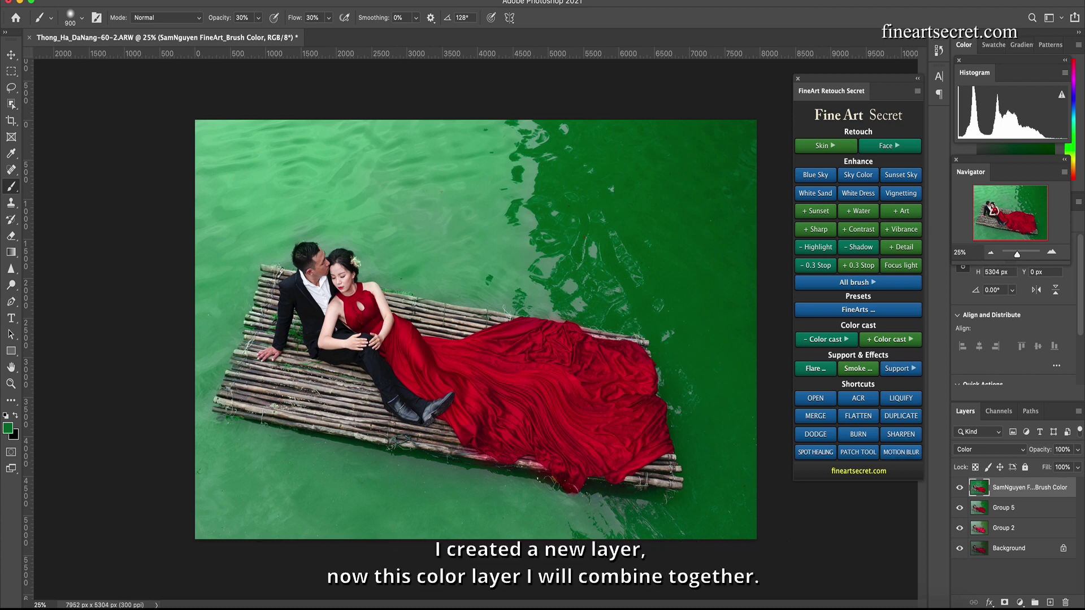
Merge Group 5 with the colour paint layer and hide layers to view the original.
{"action": "key", "text": "alt+bracketleft"}
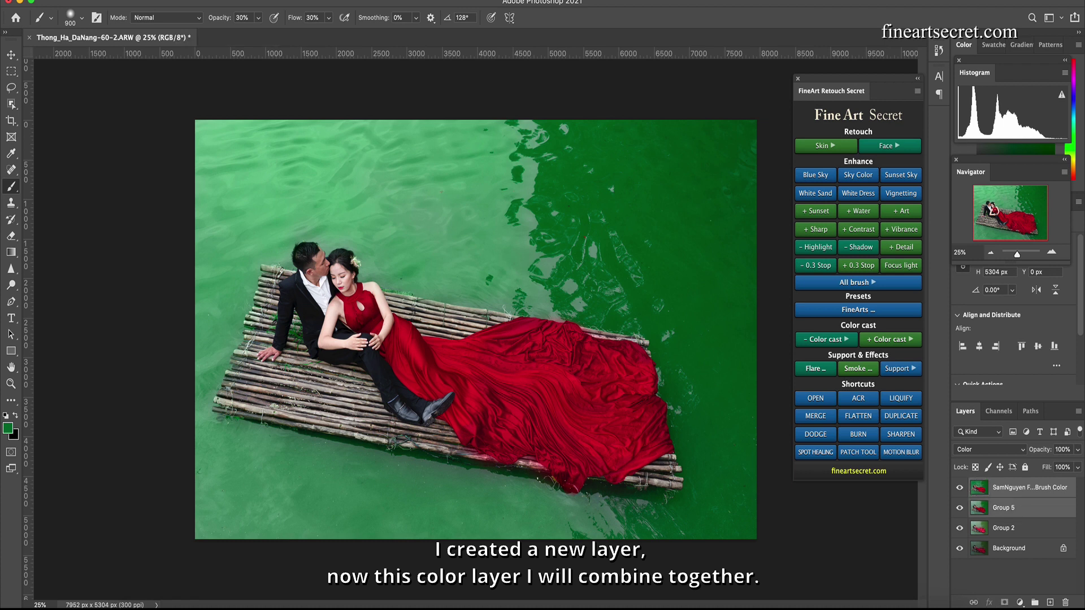
{"action": "key", "text": "ctrl+e"}
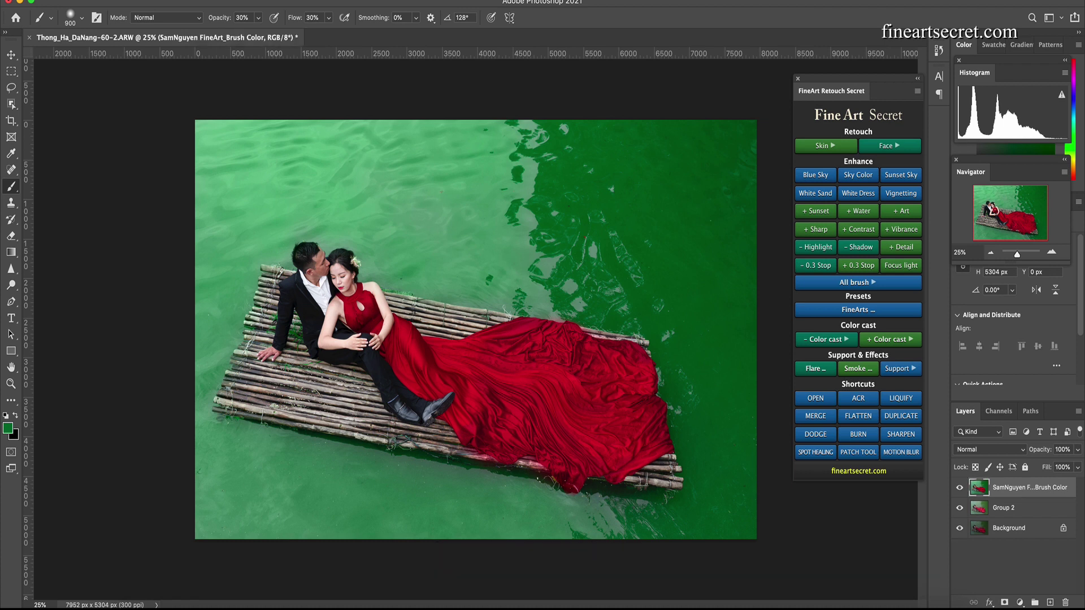
{"action": "key", "text": "ctrl+comma"}
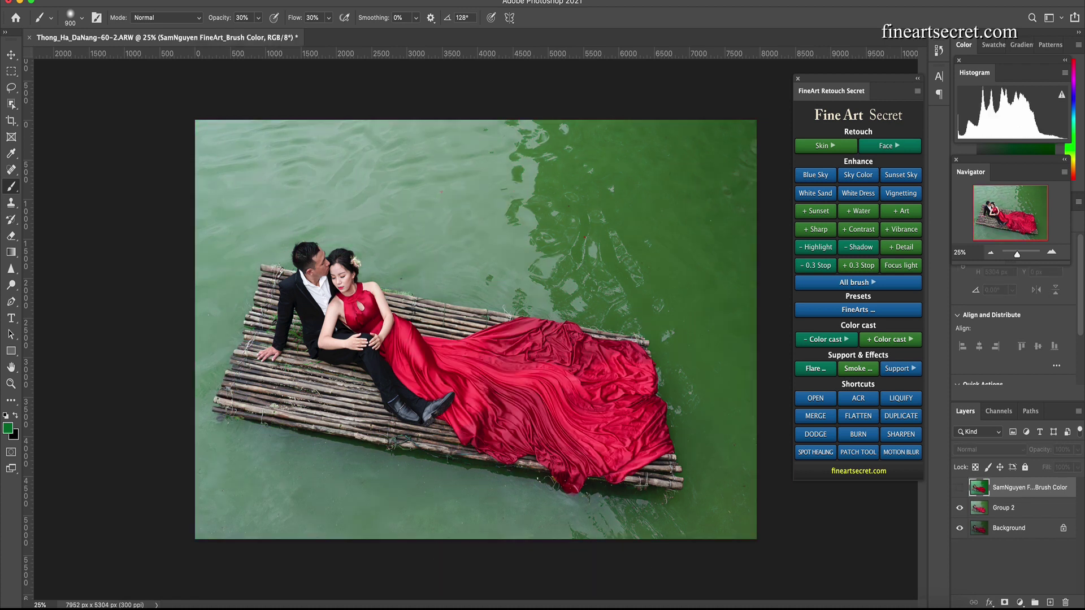
{"action": "key", "text": "ctrl+comma"}
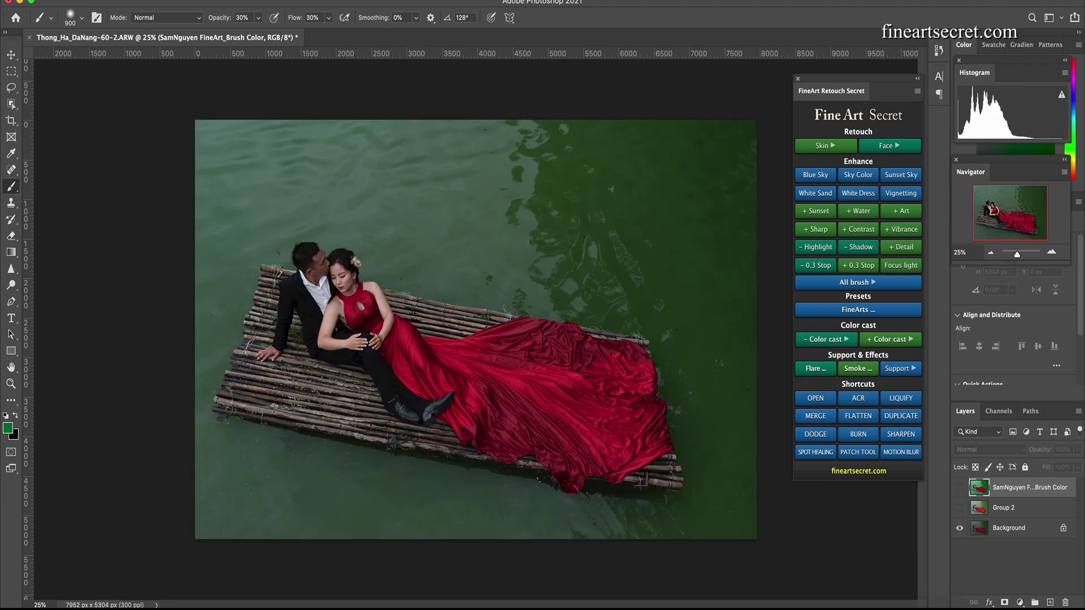
Restore Group 2 and Brush Color visibility, then duplicate the Brush Color layer.
{"action": "left_click", "coordinate": [960, 508]}
{"action": "key", "text": "ctrl+comma"}
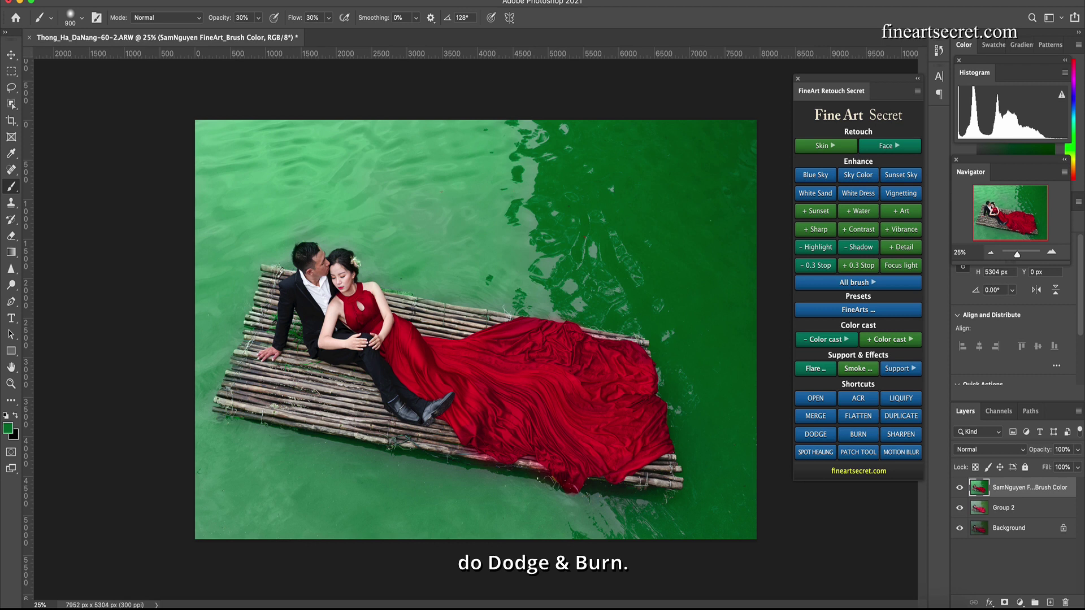
{"action": "key", "text": "ctrl+j"}
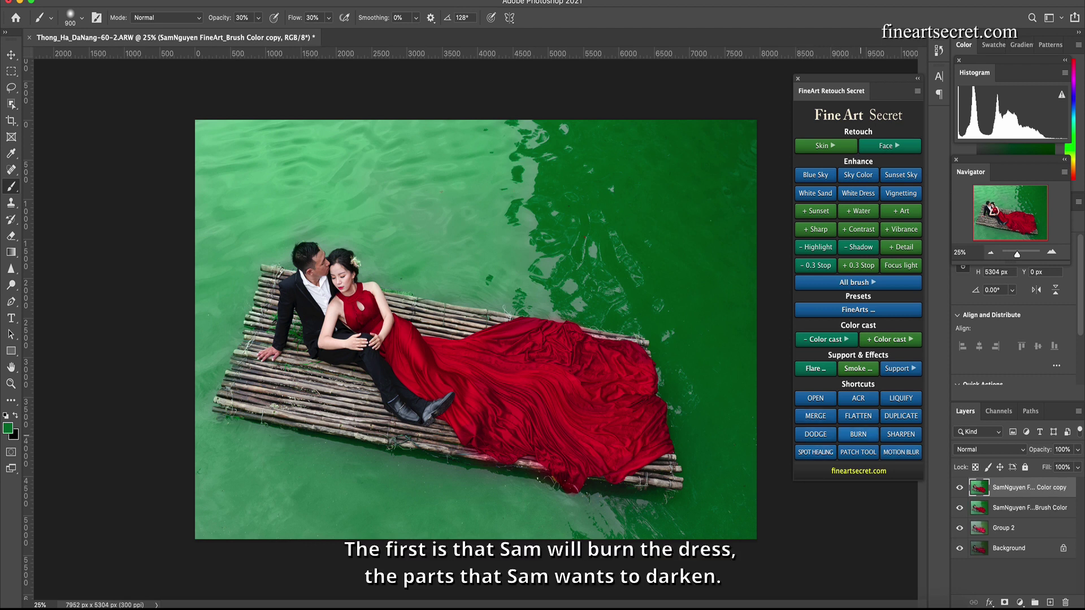
Burn a fold of the red dress, adjusting the brush size.
{"action": "left_click", "coordinate": [858, 434]}
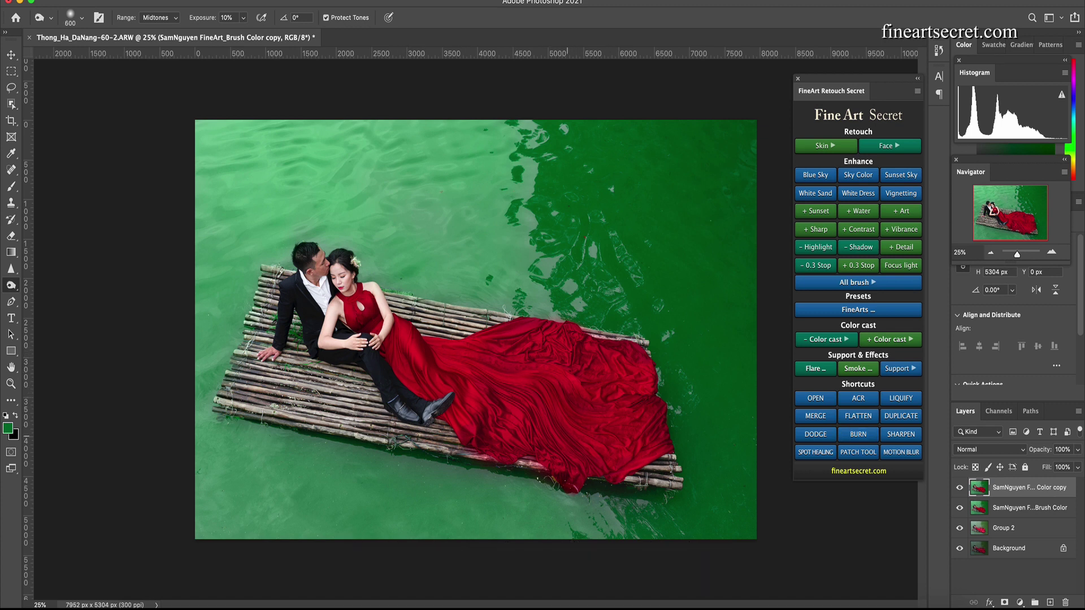
{"action": "key", "text": "bracketleft"}
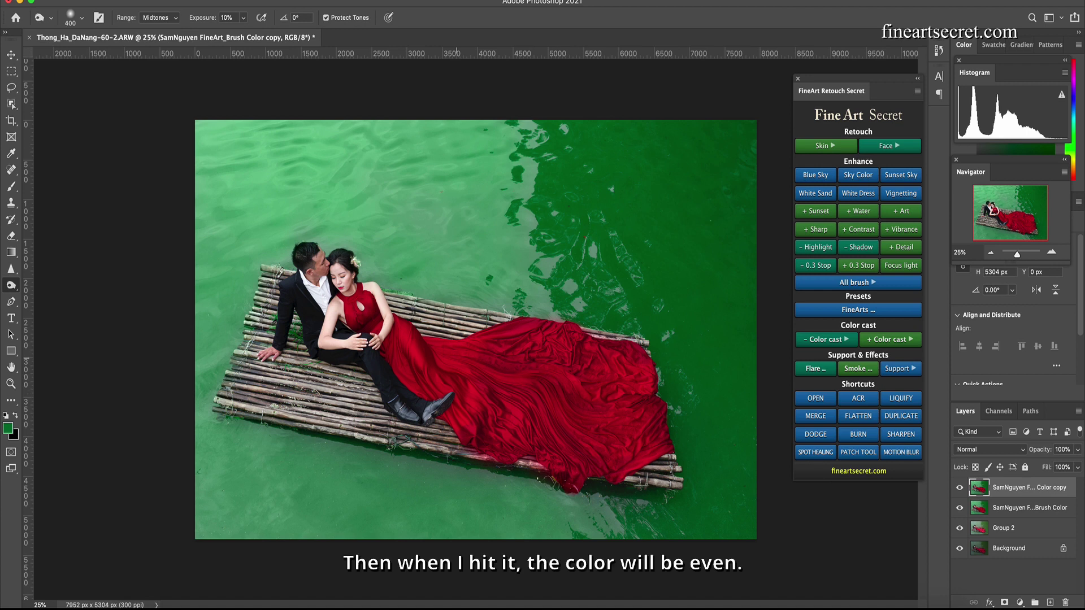
{"action": "key", "text": "bracketright"}
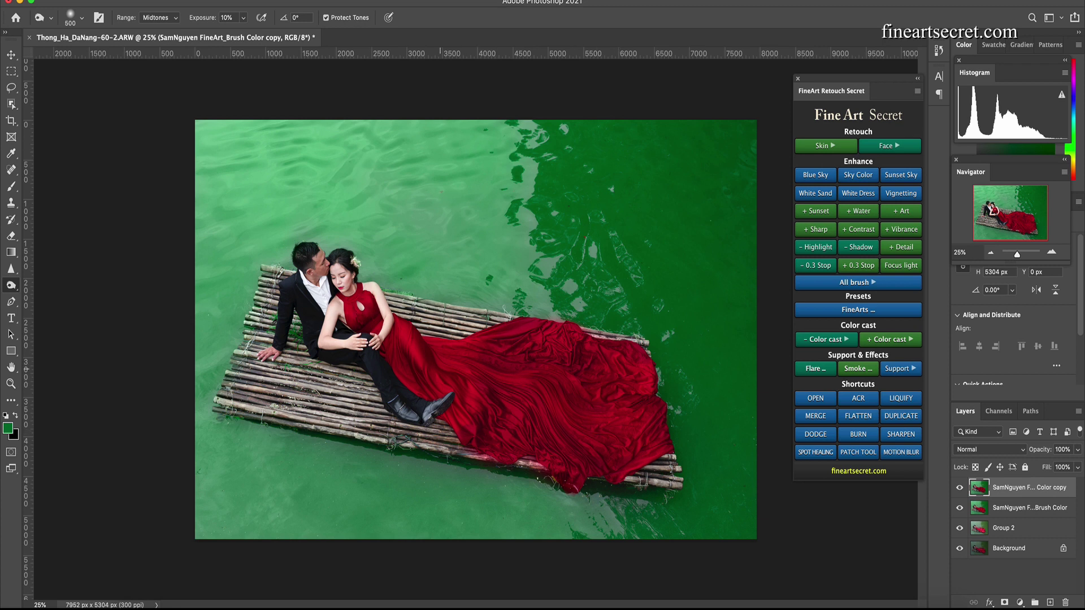
{"action": "key", "text": "bracketleft"}
{"action": "key", "text": "bracketleft"}
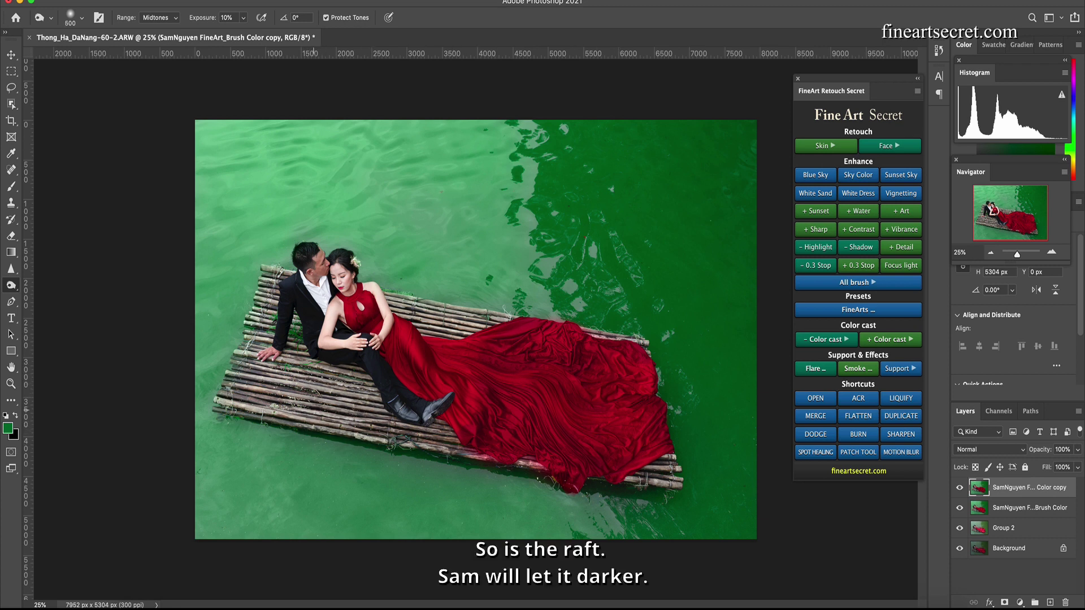
{"action": "key", "text": "bracketleft"}
{"action": "key", "text": "bracketleft"}
{"action": "key", "text": "bracketleft"}
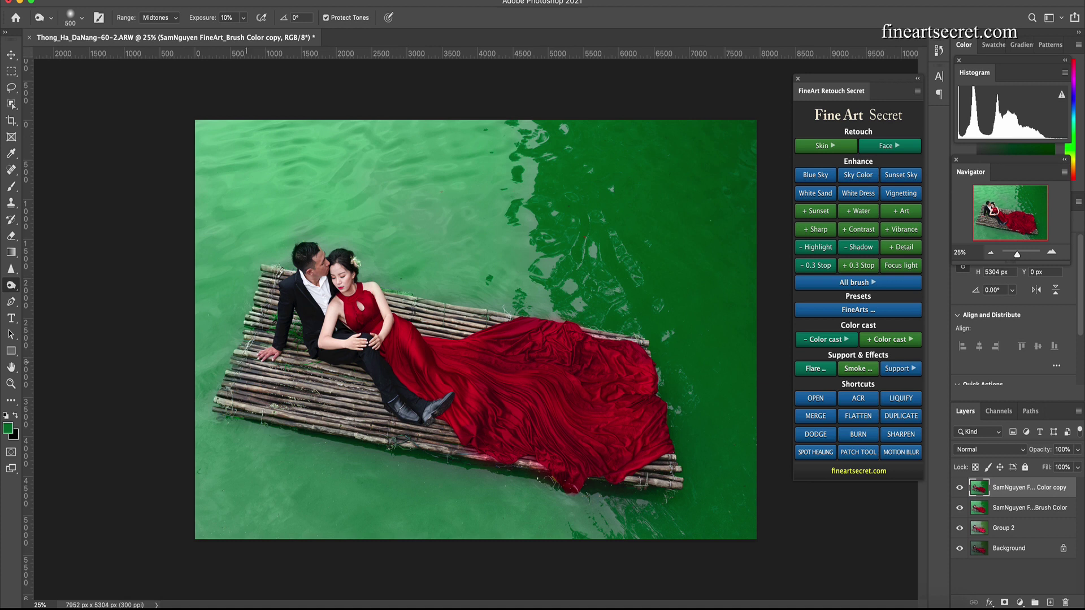
{"action": "key", "text": "bracketright"}
{"action": "key", "text": "bracketright"}
{"action": "key", "text": "bracketright"}
Burn the water beside the raft, across the top, and down the left edge.
{"action": "key", "text": "bracketright"}
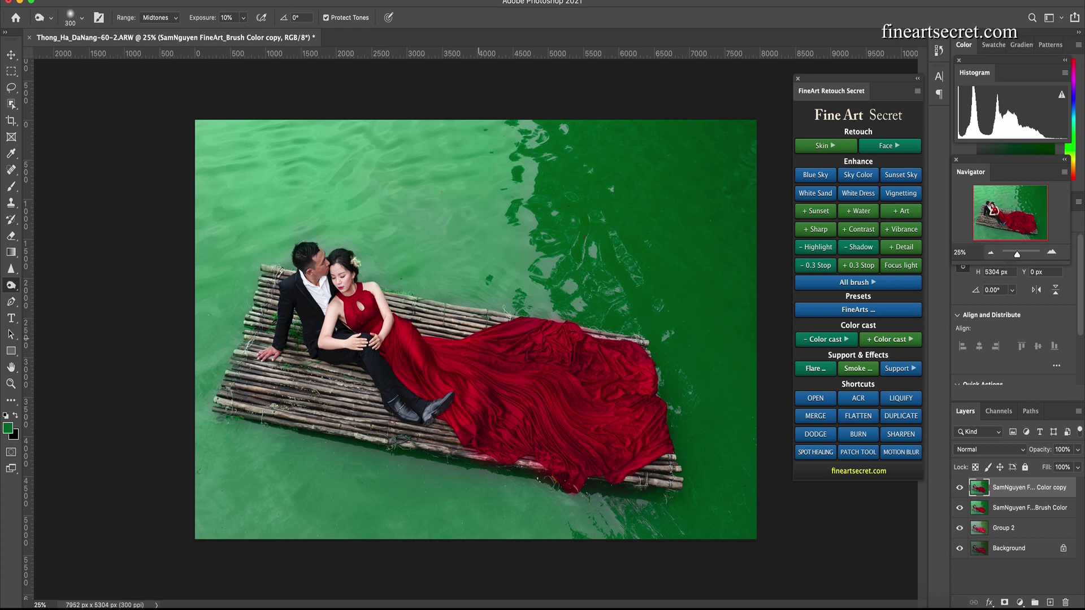
{"action": "left_click", "coordinate": [451, 318]}
{"action": "key", "text": "bracketright"}
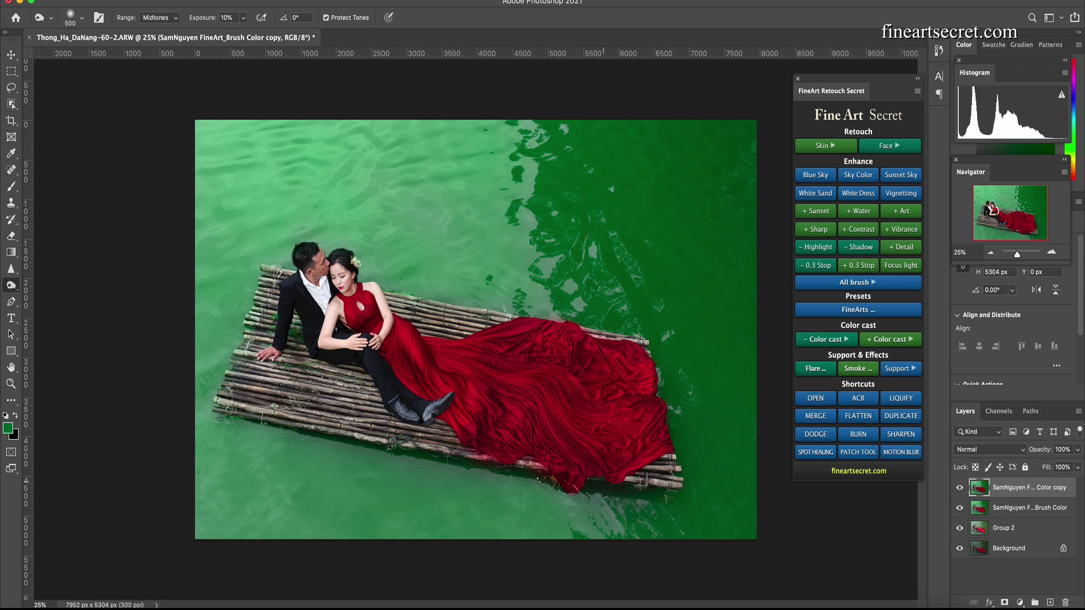
{"action": "key", "text": "bracketleft"}
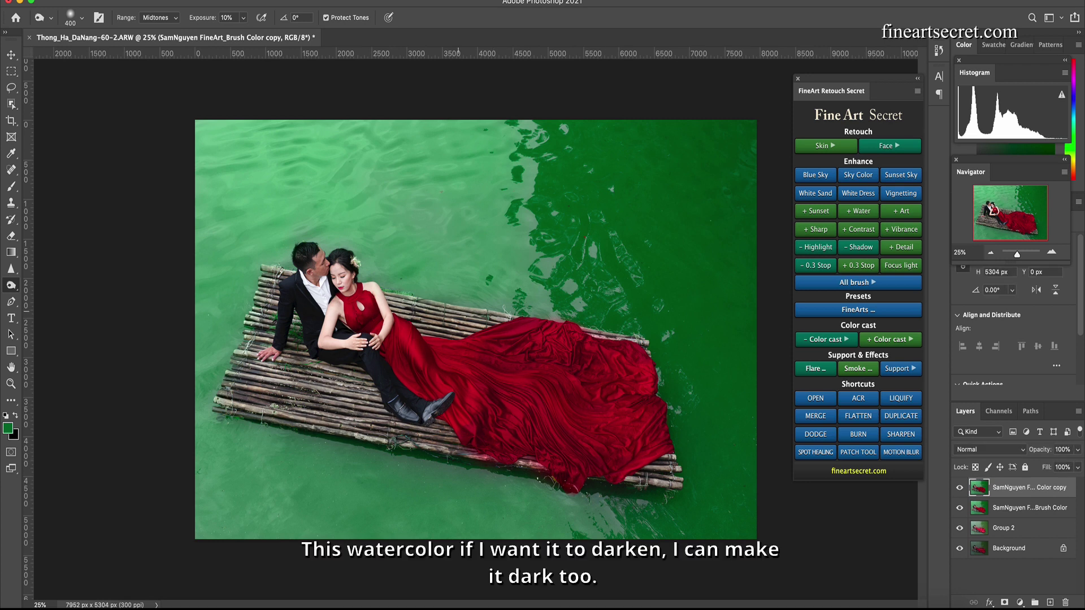
{"action": "key", "text": "bracketright"}
{"action": "key", "text": "bracketright"}
{"action": "key", "text": "bracketright"}
{"action": "left_click_drag", "start_coordinate": [485, 260], "coordinate": [444, 263]}
{"action": "left_click_drag", "start_coordinate": [412, 172], "coordinate": [503, 153]}
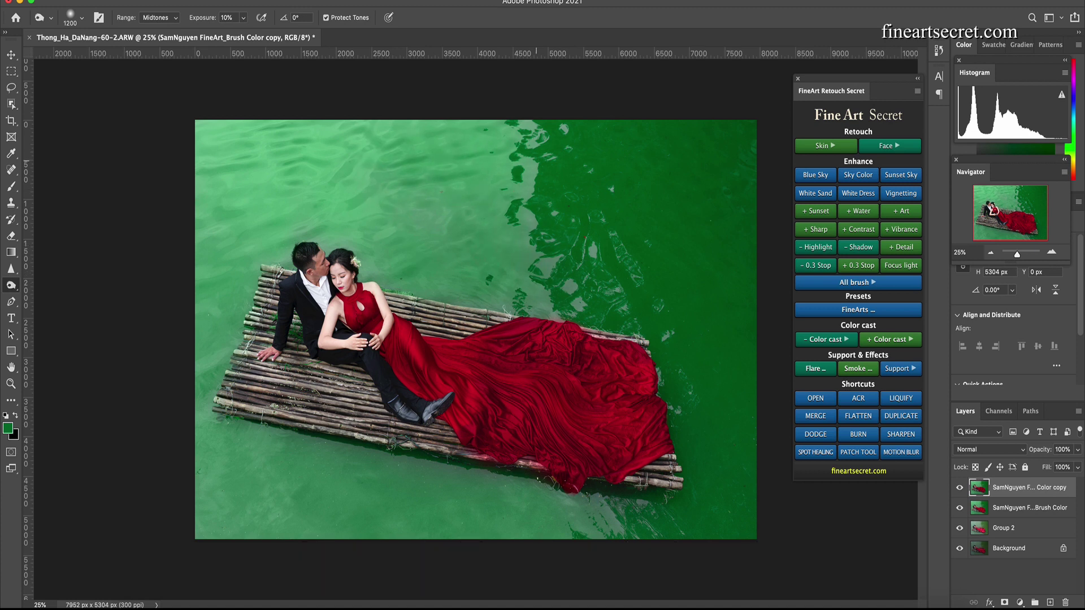
{"action": "left_click_drag", "start_coordinate": [237, 153], "coordinate": [235, 484]}
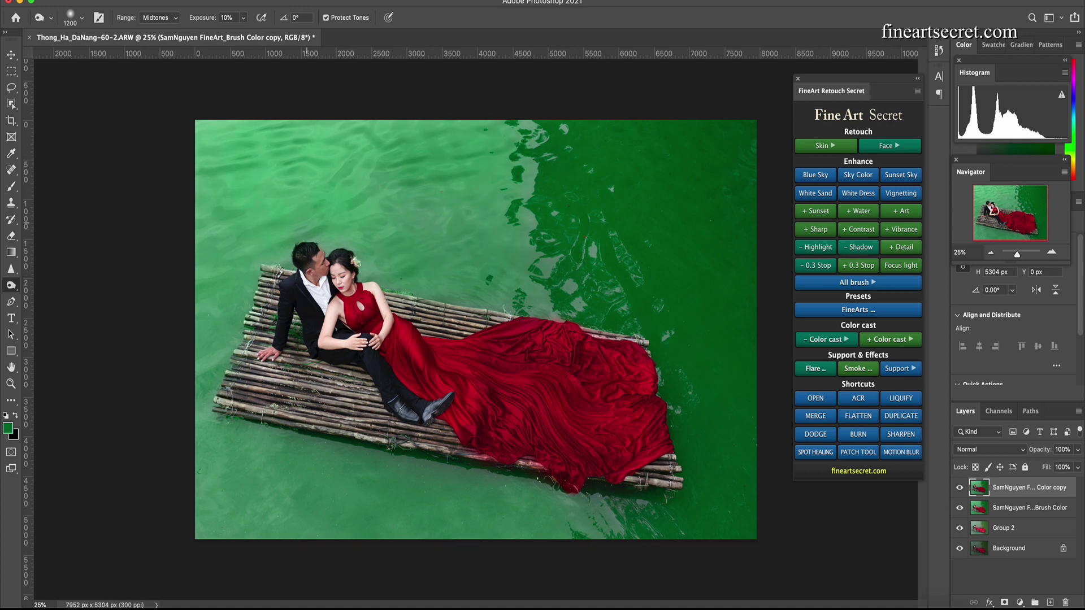
Zoom in and resize the brush for finer burning near the couple and dress.
{"action": "key", "text": "bracketright"}
{"action": "key", "text": "bracketright"}
{"action": "key", "text": "bracketleft"}
{"action": "key", "text": "bracketleft"}
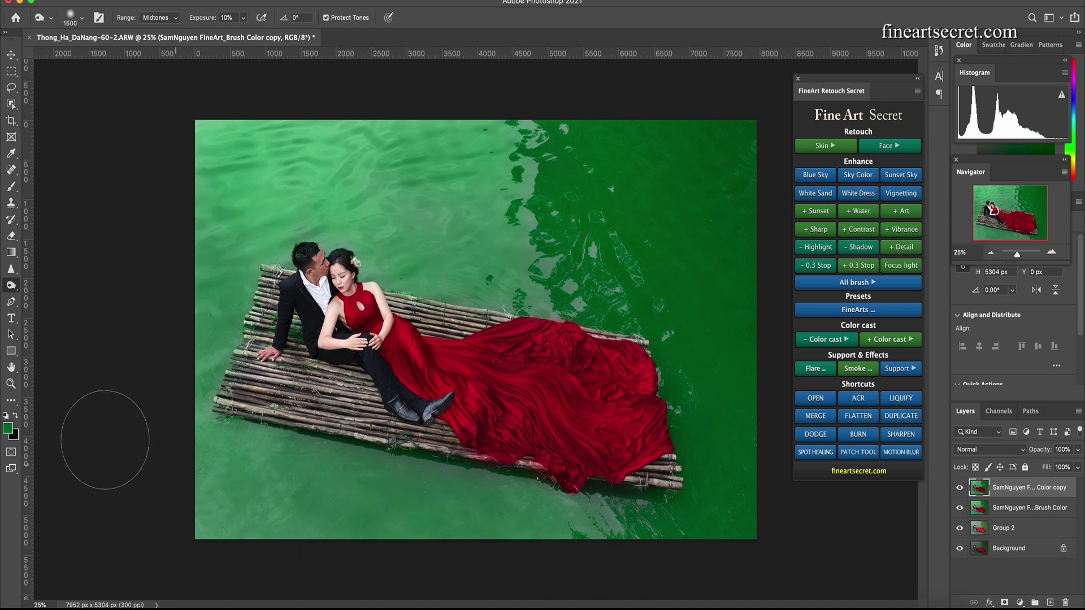
{"action": "key", "text": "bracketleft"}
{"action": "key", "text": "bracketleft"}
{"action": "key", "text": "bracketleft"}
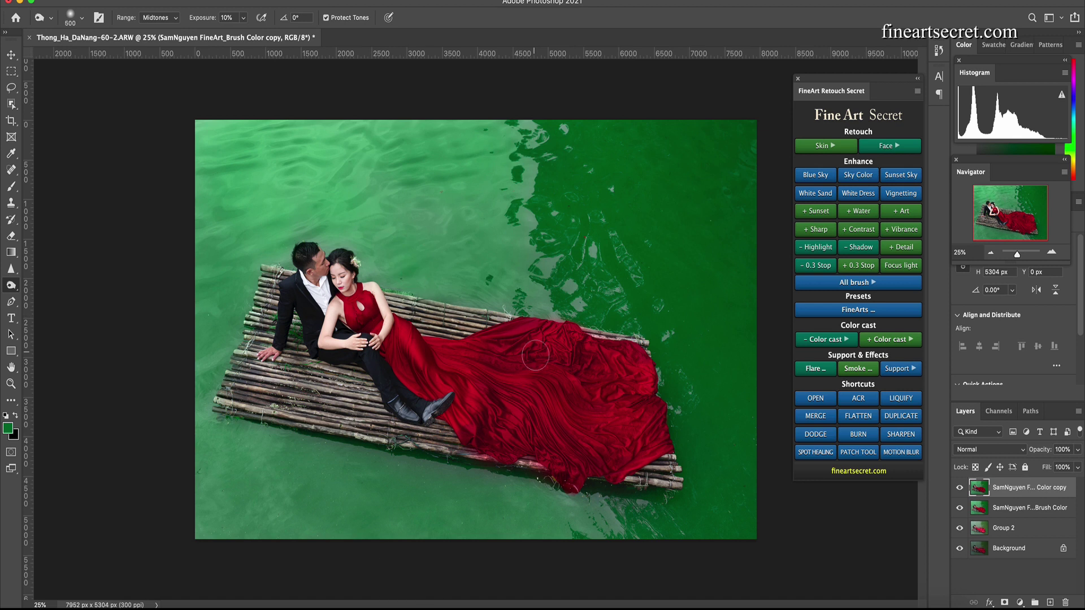
{"action": "key", "text": "ctrl+plus"}
{"action": "key", "text": "bracketleft"}
{"action": "key", "text": "bracketleft"}
{"action": "key", "text": "bracketleft"}
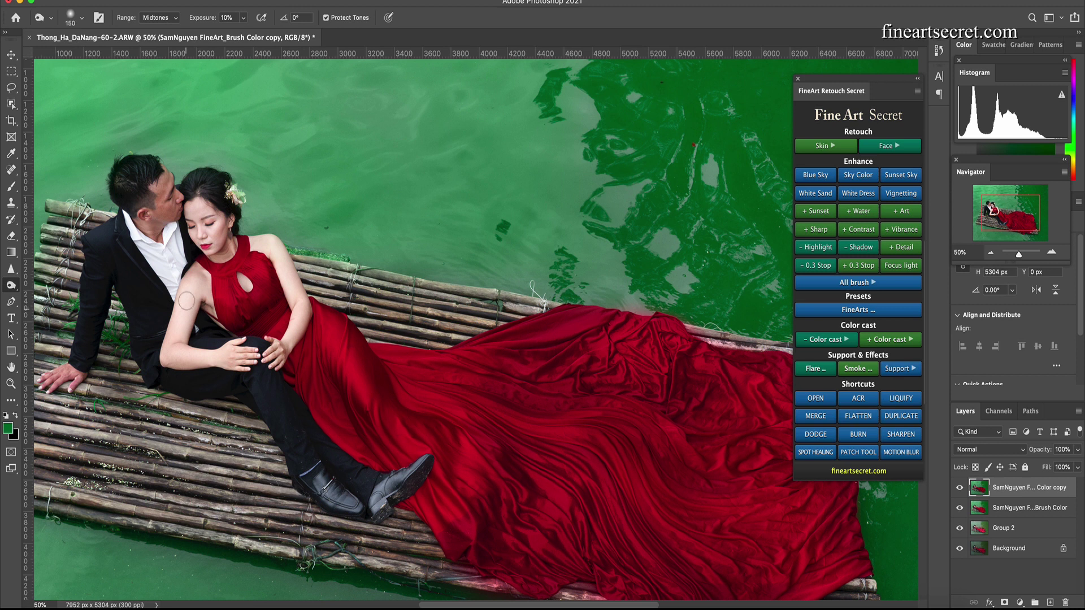
{"action": "key", "text": "bracketright"}
{"action": "key", "text": "bracketright"}
{"action": "key", "text": "bracketright"}
{"action": "key", "text": "bracketright"}
{"action": "key", "text": "ctrl+minus"}
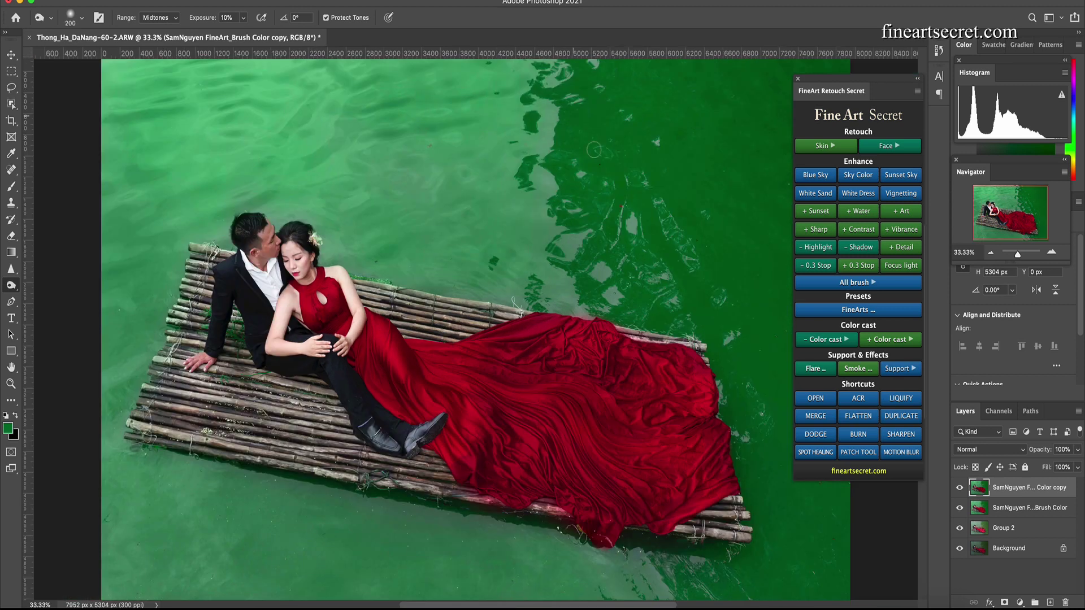
Dodge the dress highlights, groom's shirt and bride's skin, resizing the brush as needed.
{"action": "left_click", "coordinate": [811, 435]}
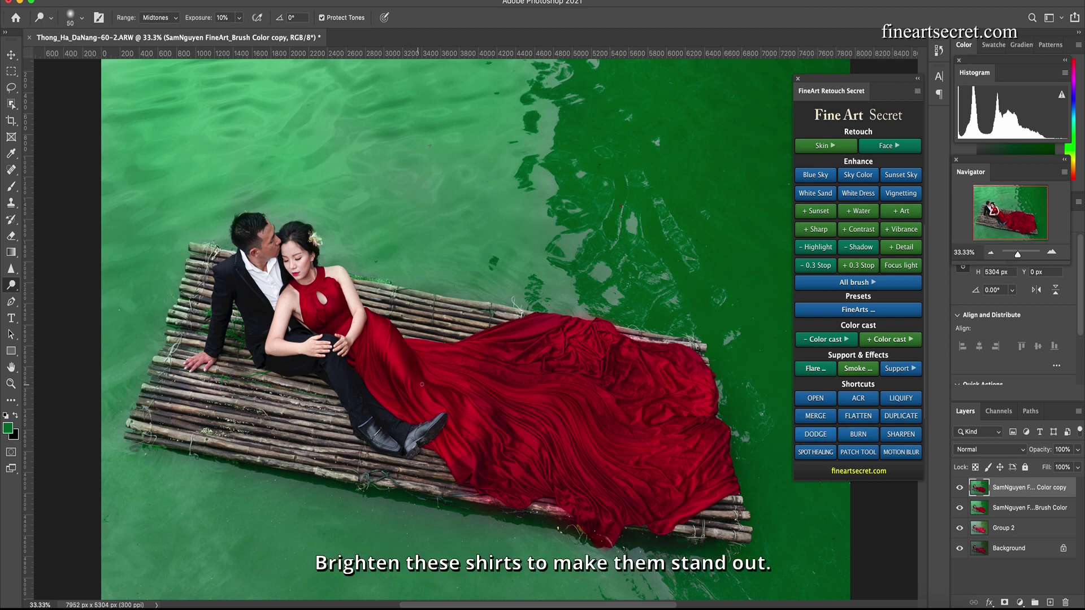
{"action": "key", "text": "bracketright"}
{"action": "key", "text": "bracketright"}
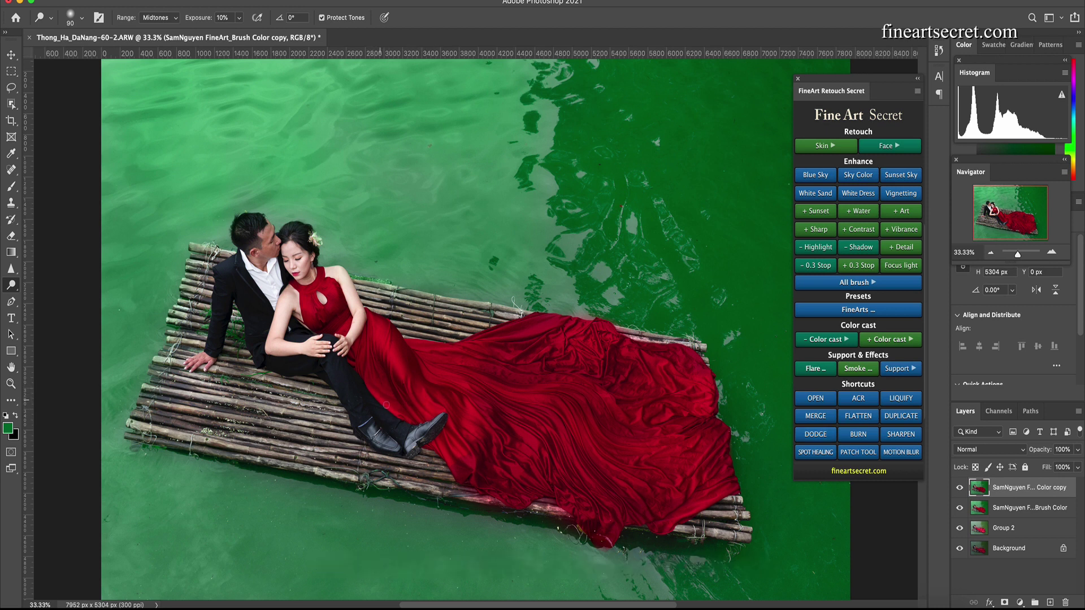
{"action": "key", "text": "bracketleft"}
{"action": "key", "text": "bracketleft"}
{"action": "key", "text": "bracketright"}
{"action": "key", "text": "bracketright"}
{"action": "key", "text": "bracketright"}
{"action": "key", "text": "bracketright"}
{"action": "key", "text": "bracketright"}
{"action": "key", "text": "bracketleft"}
{"action": "key", "text": "bracketleft"}
{"action": "key", "text": "bracketright"}
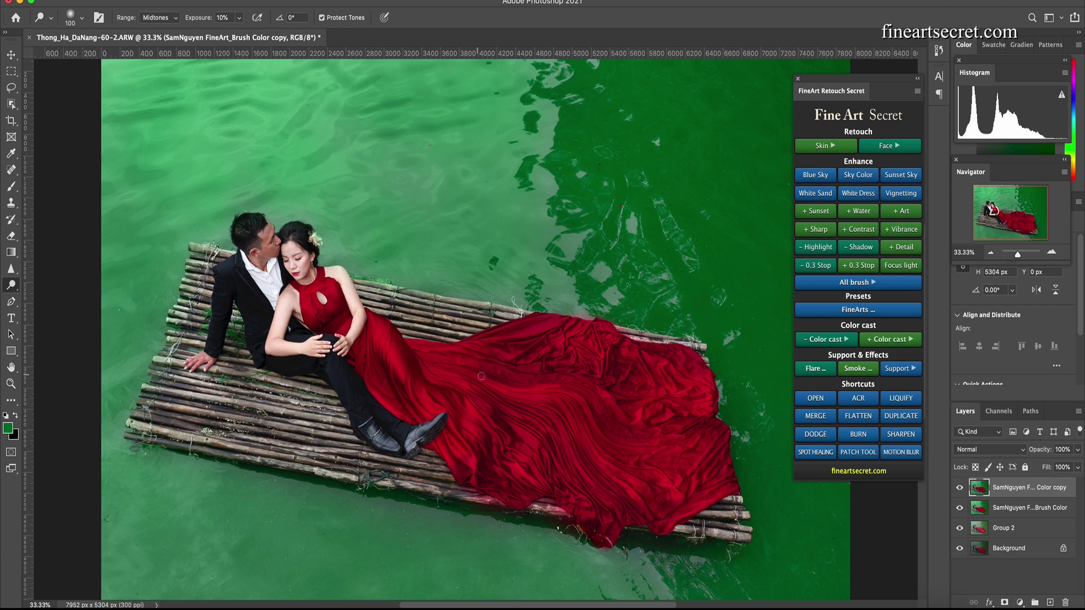
{"action": "key", "text": "bracketleft"}
{"action": "key", "text": "bracketleft"}
{"action": "key", "text": "bracketright"}
{"action": "key", "text": "bracketleft"}
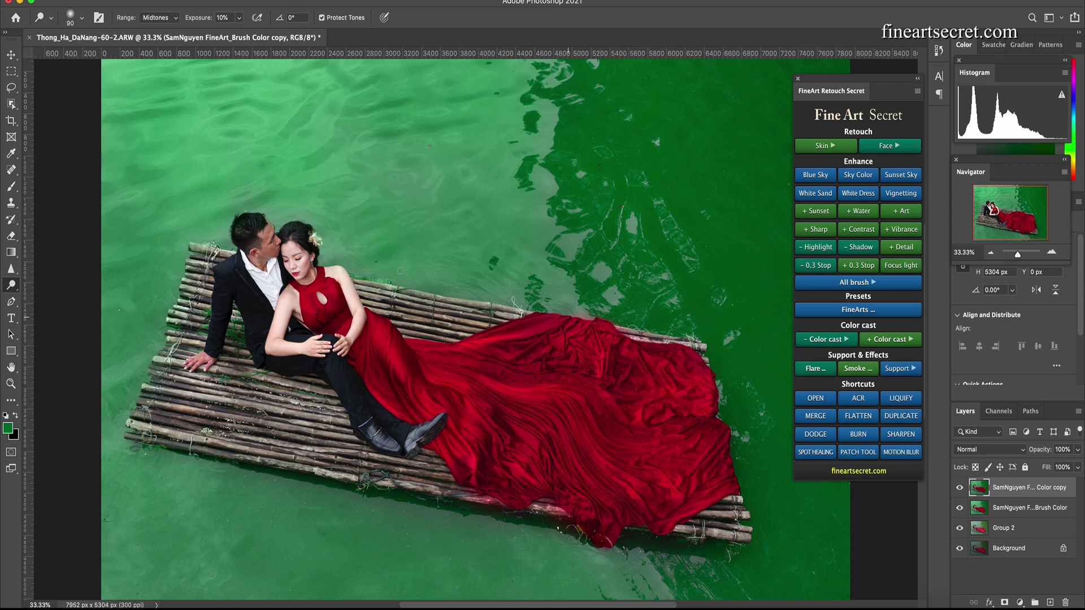
{"action": "key", "text": "bracketright"}
{"action": "key", "text": "bracketright"}
{"action": "key", "text": "bracketright"}
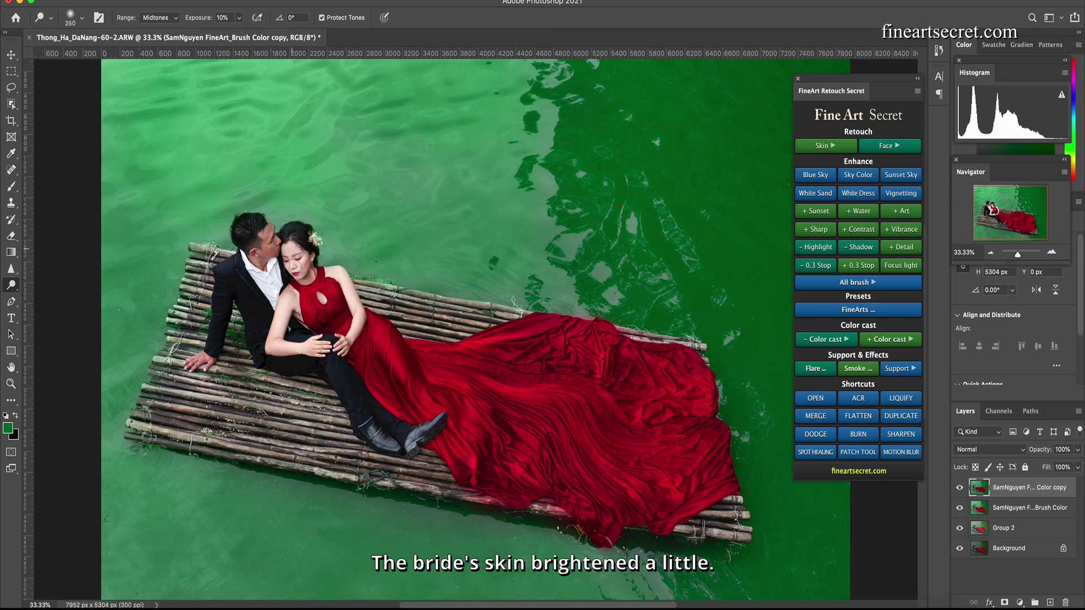
{"action": "key", "text": "ctrl+minus"}
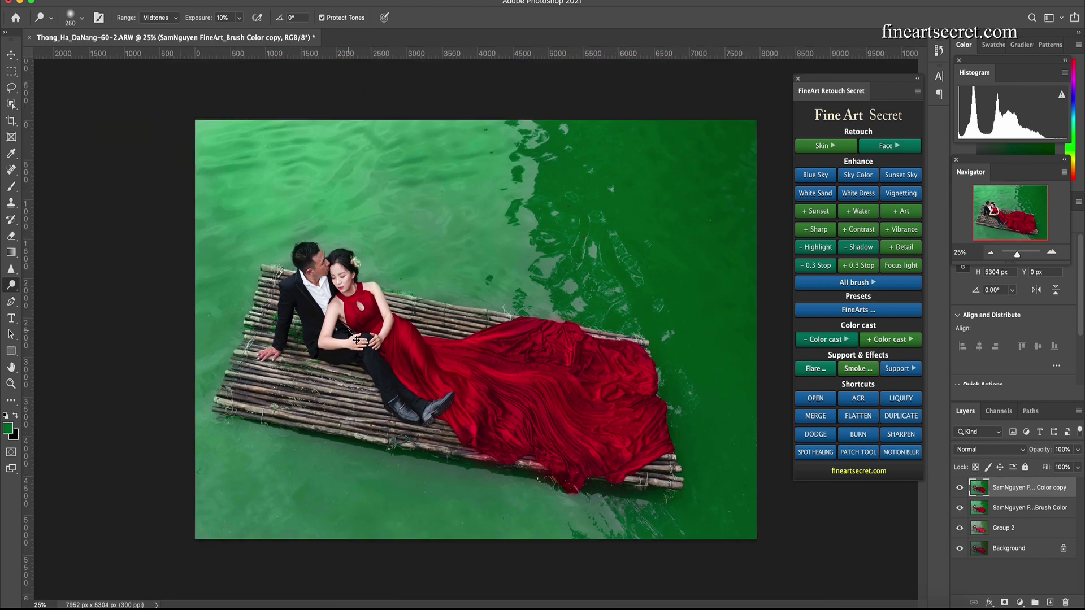
{"action": "key", "text": "ctrl+minus"}
{"action": "key", "text": "ctrl+plus"}
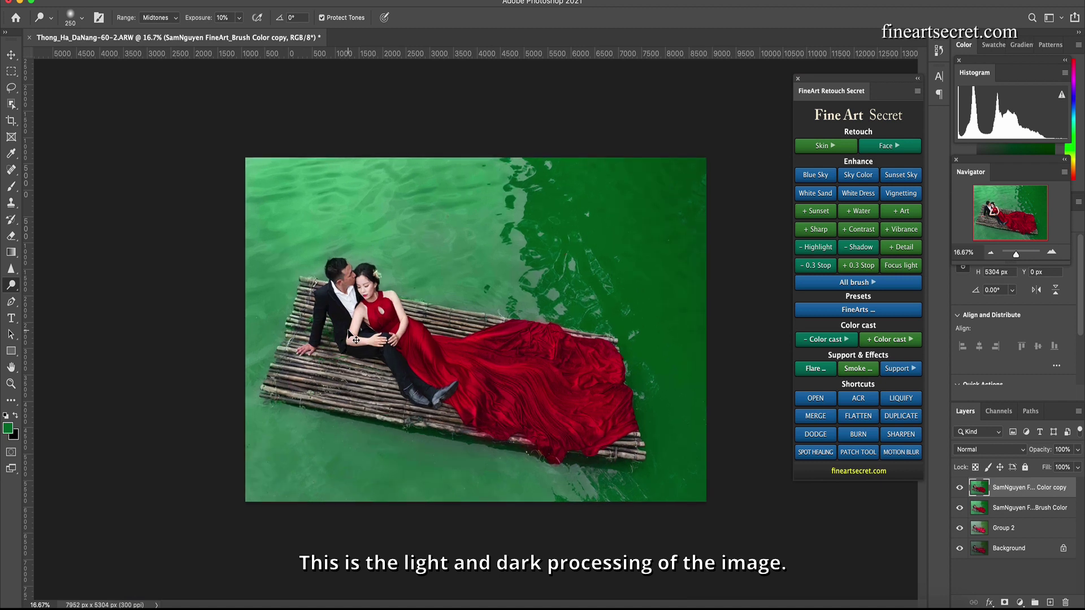
{"action": "left_click", "coordinate": [964, 489]}
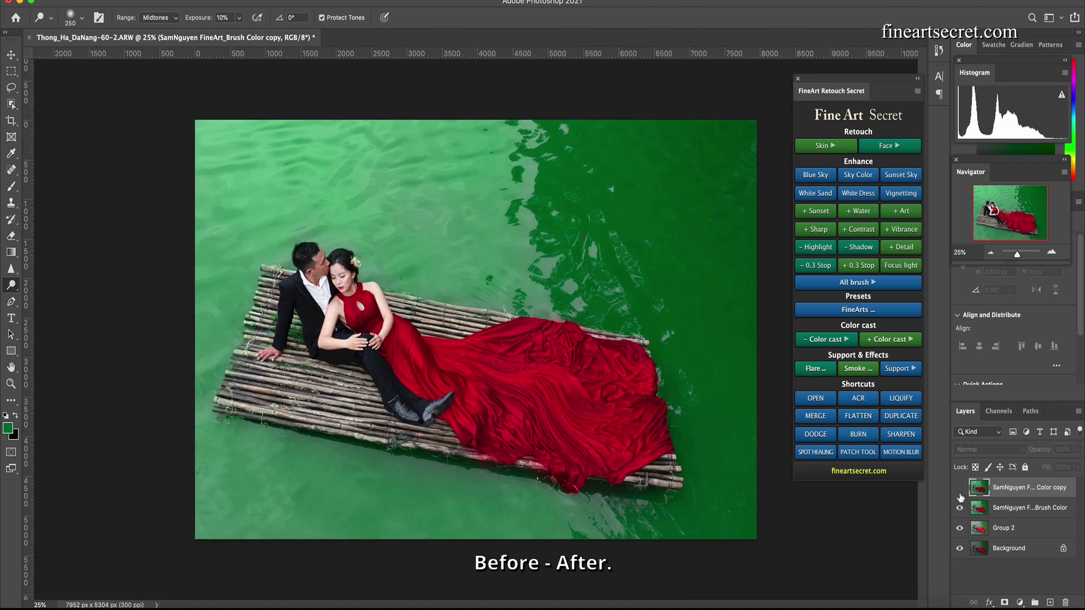
{"action": "left_click", "coordinate": [965, 491]}
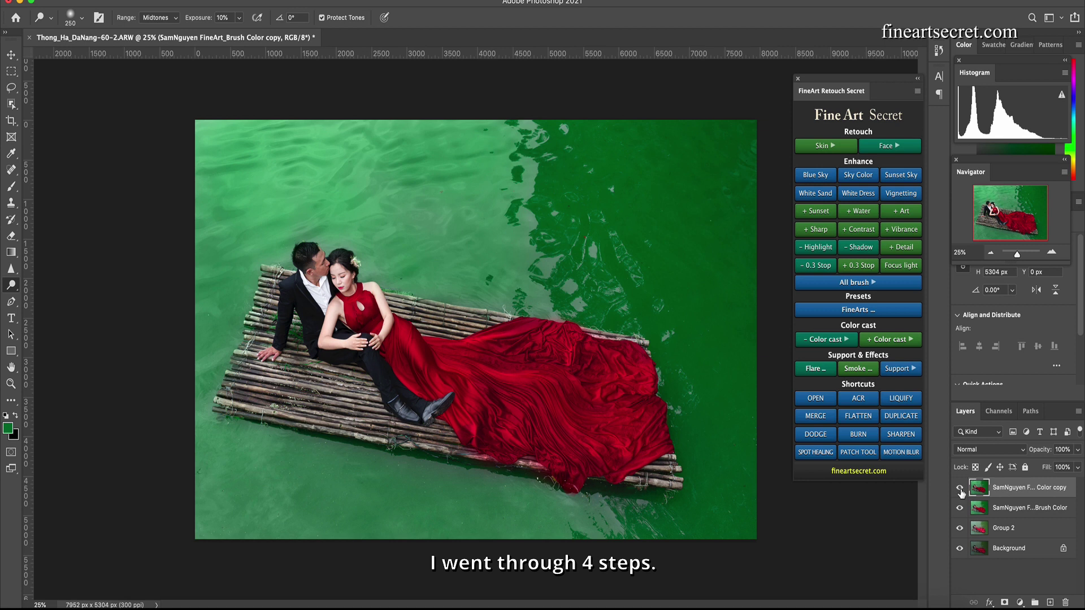
{"action": "left_click", "coordinate": [960, 489]}
{"action": "left_click_drag", "start_coordinate": [959, 508], "coordinate": [959, 528]}
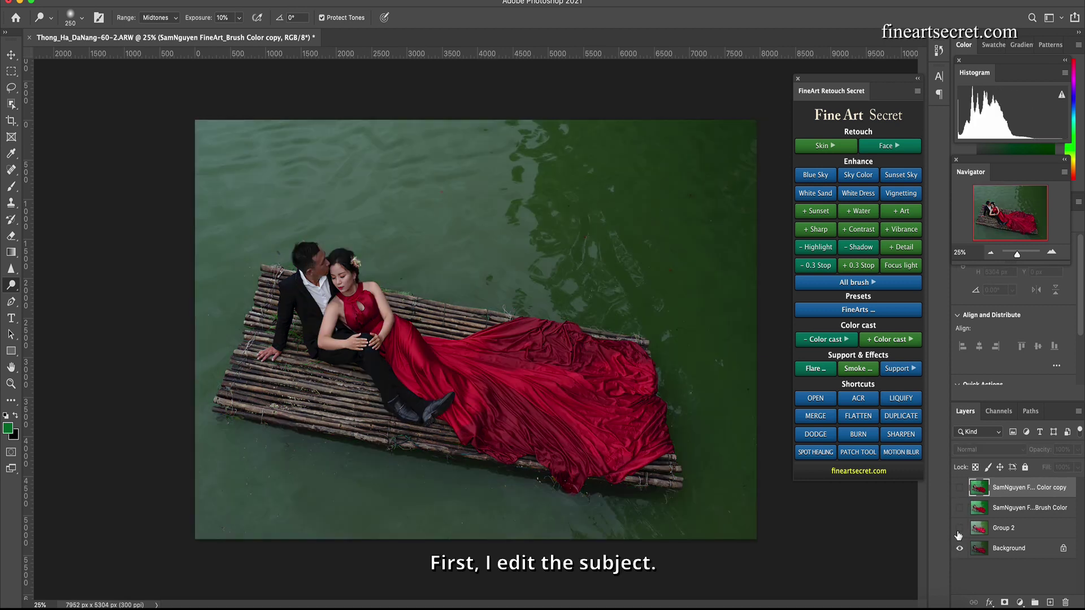
{"action": "left_click", "coordinate": [959, 528]}
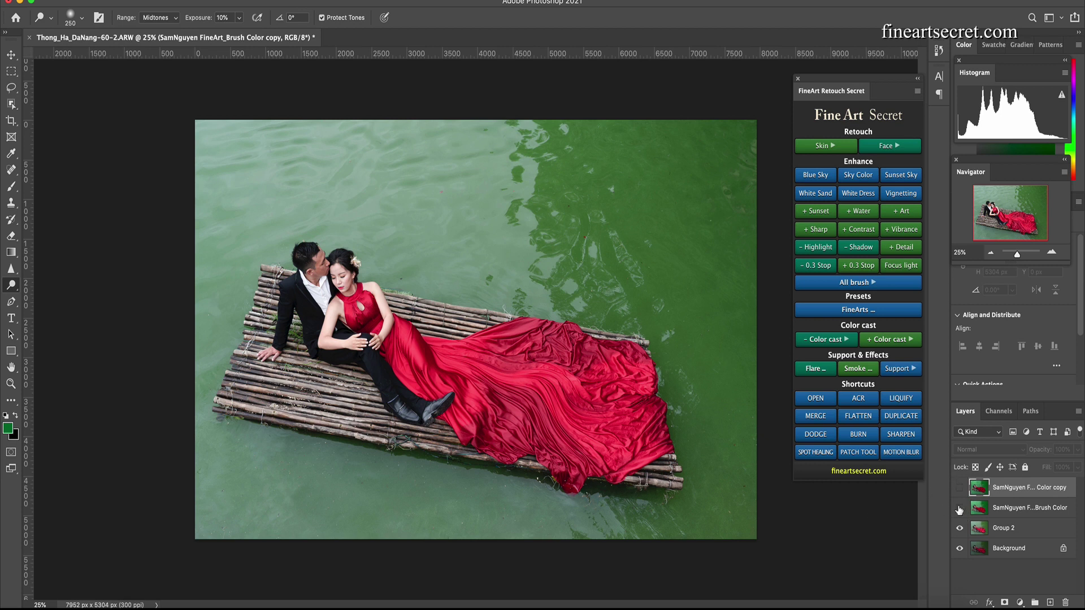
{"action": "left_click", "coordinate": [960, 508]}
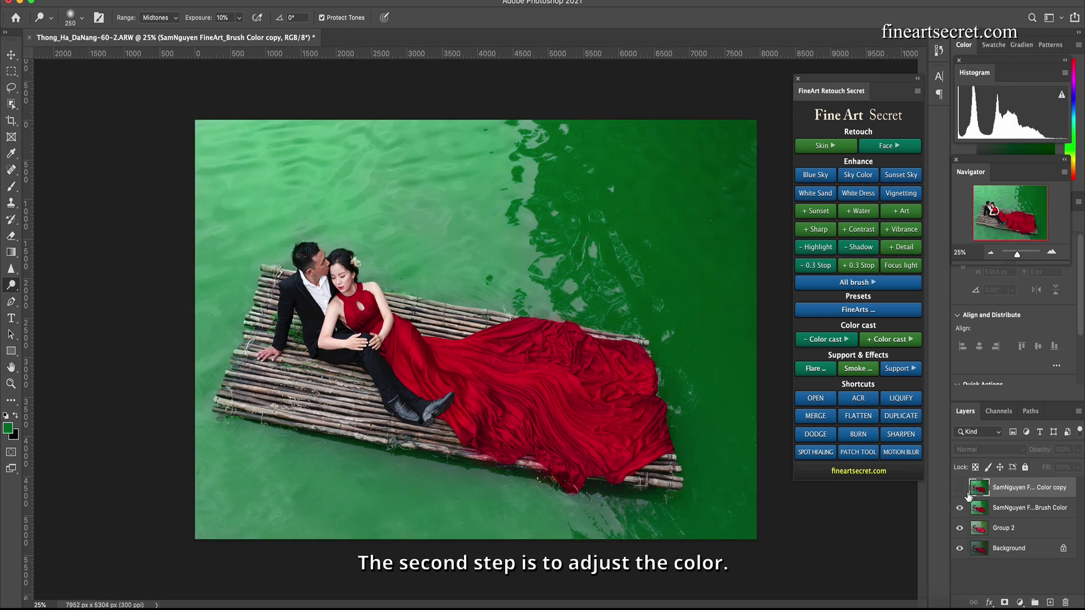
{"action": "left_click", "coordinate": [960, 488]}
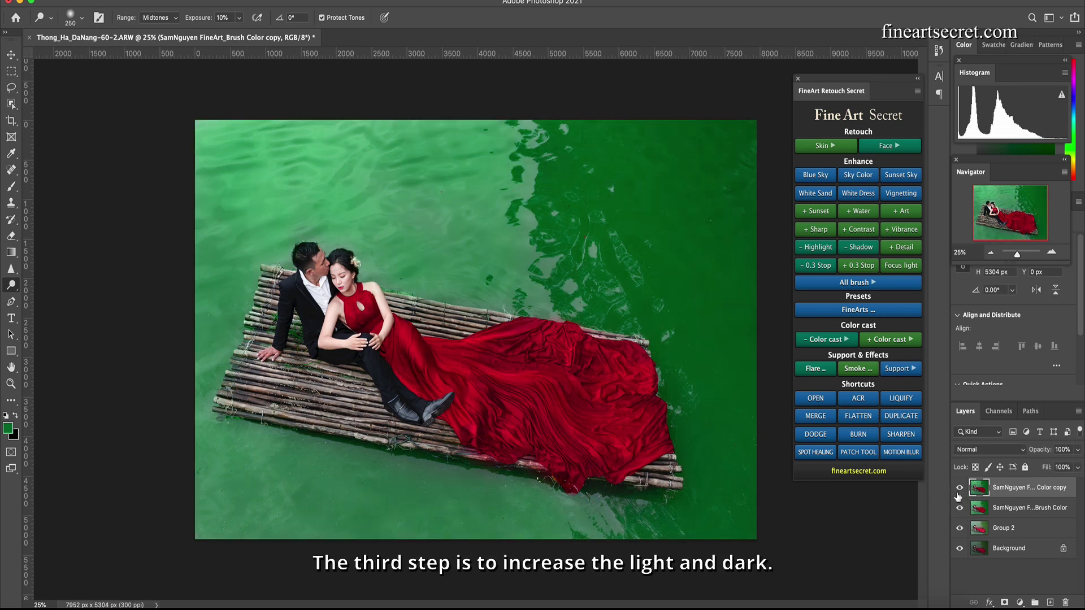